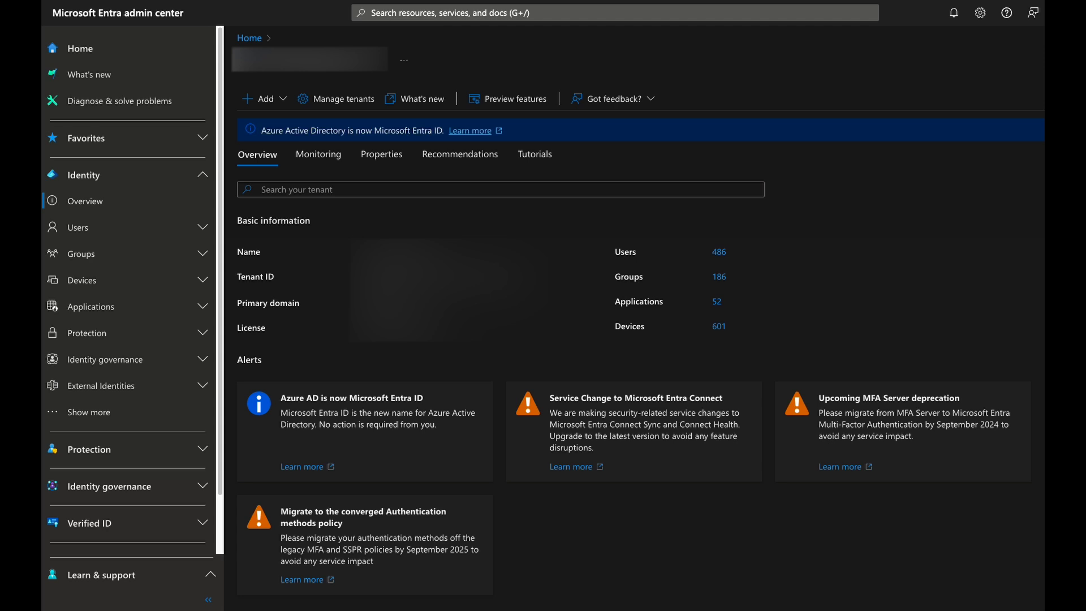
- Open the tenant-wide device settings from the Devices overview and look through the available settings
{"action": "left_click", "coordinate": [202, 280]}
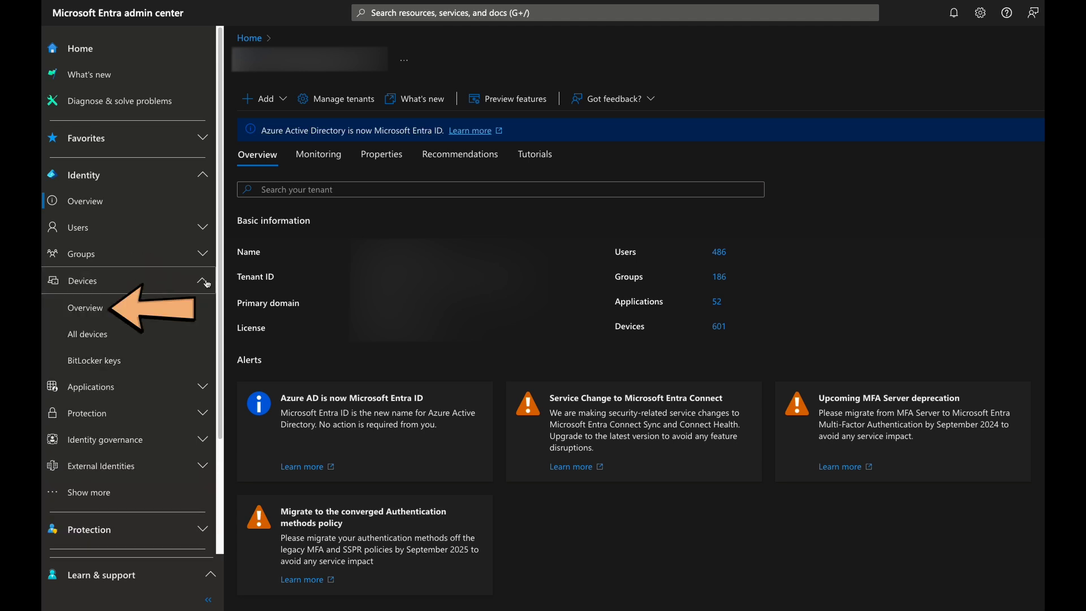
{"action": "left_click", "coordinate": [102, 315]}
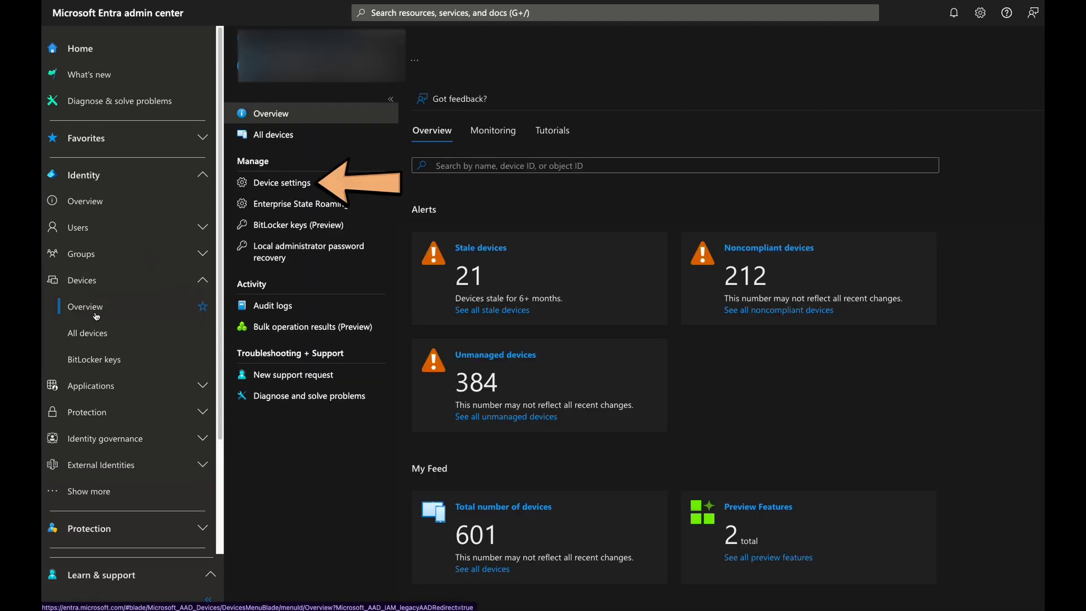
{"action": "left_click", "coordinate": [289, 192]}
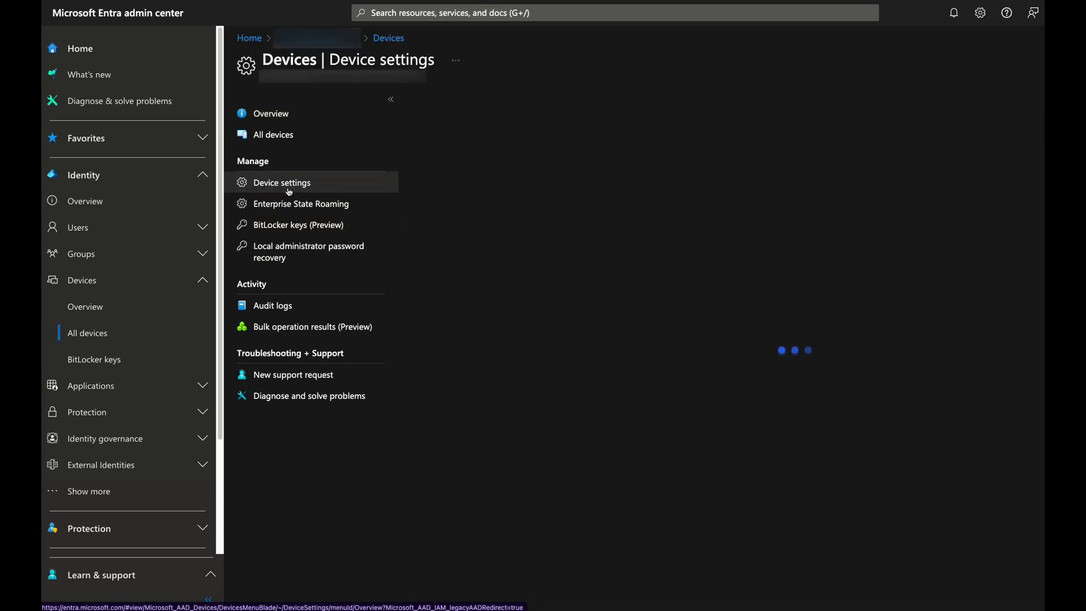
{"action": "scroll", "coordinate": [982, 445], "scroll_direction": "down", "scroll_amount": 5}
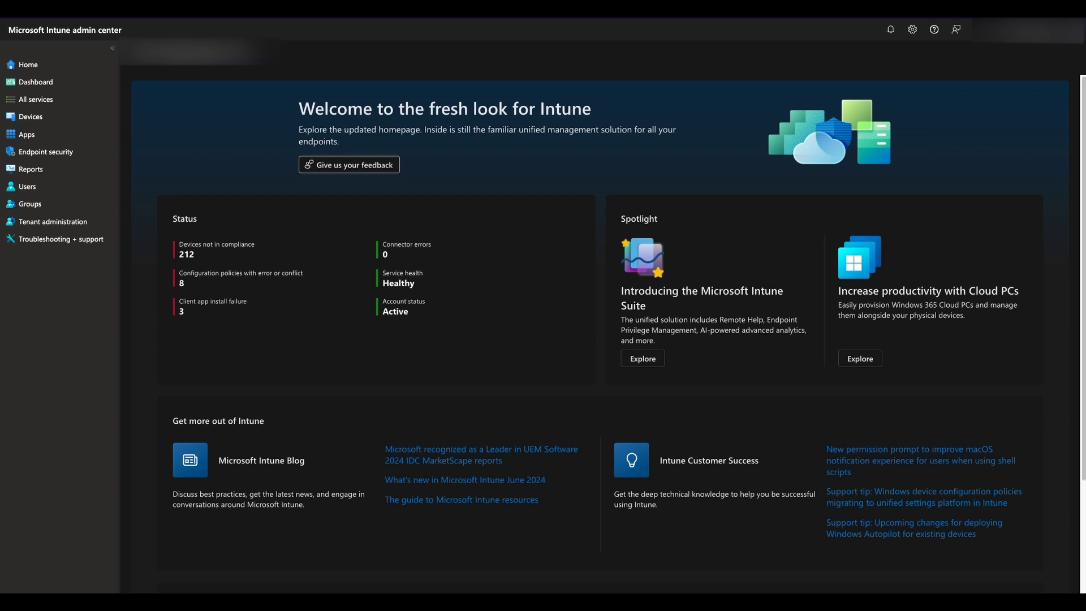
- In the Microsoft Intune admin center, start an account protection policy for Windows 10 and later using the Local admin password solution (Windows LAPS) profile
{"action": "left_click", "coordinate": [77, 153]}
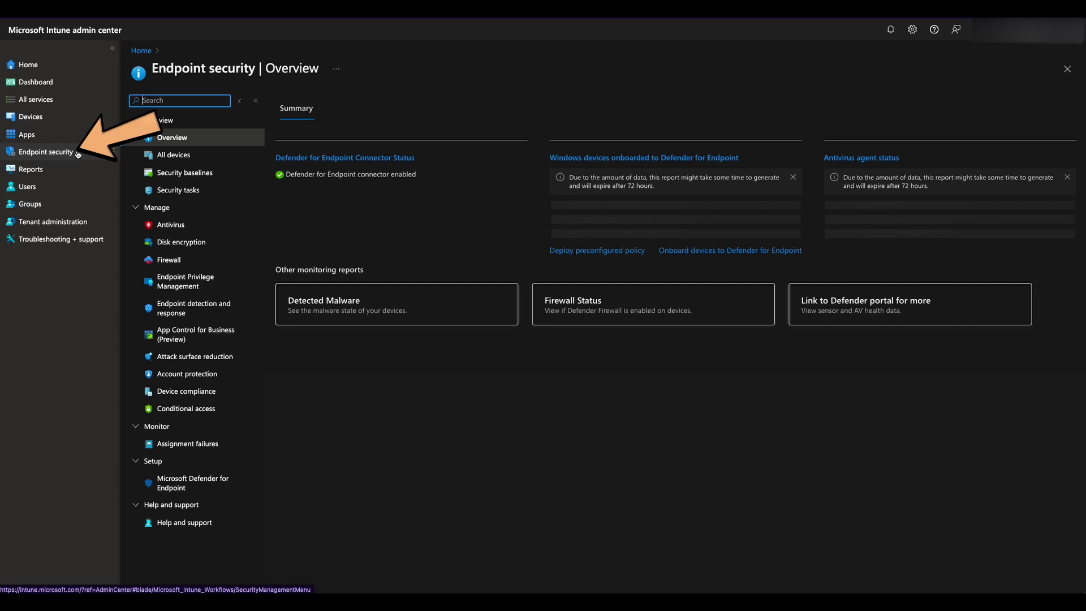
{"action": "left_click", "coordinate": [227, 380]}
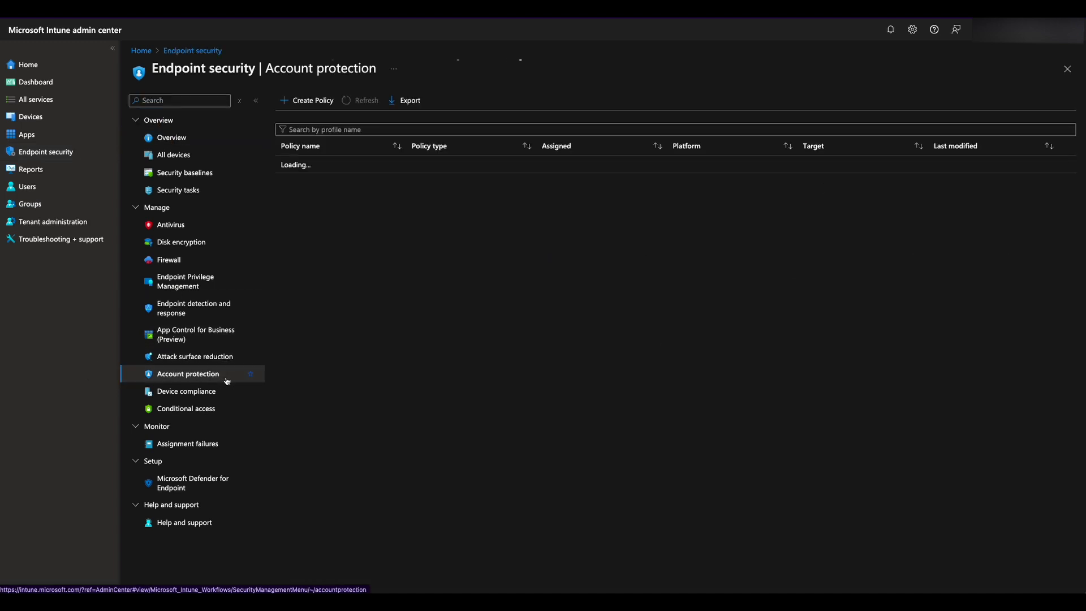
{"action": "left_click", "coordinate": [308, 105]}
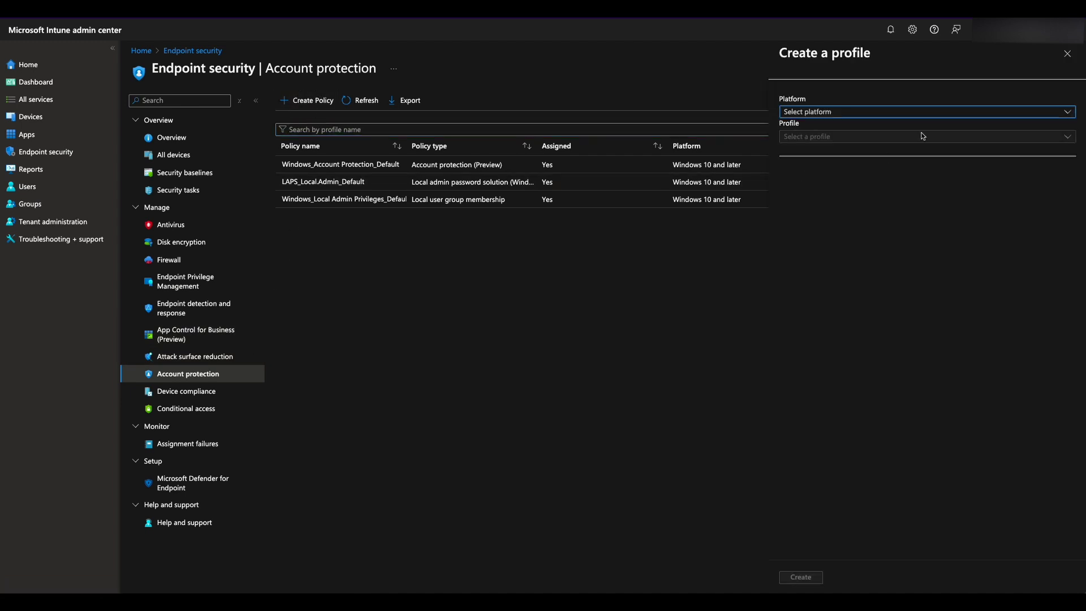
{"action": "left_click", "coordinate": [937, 116]}
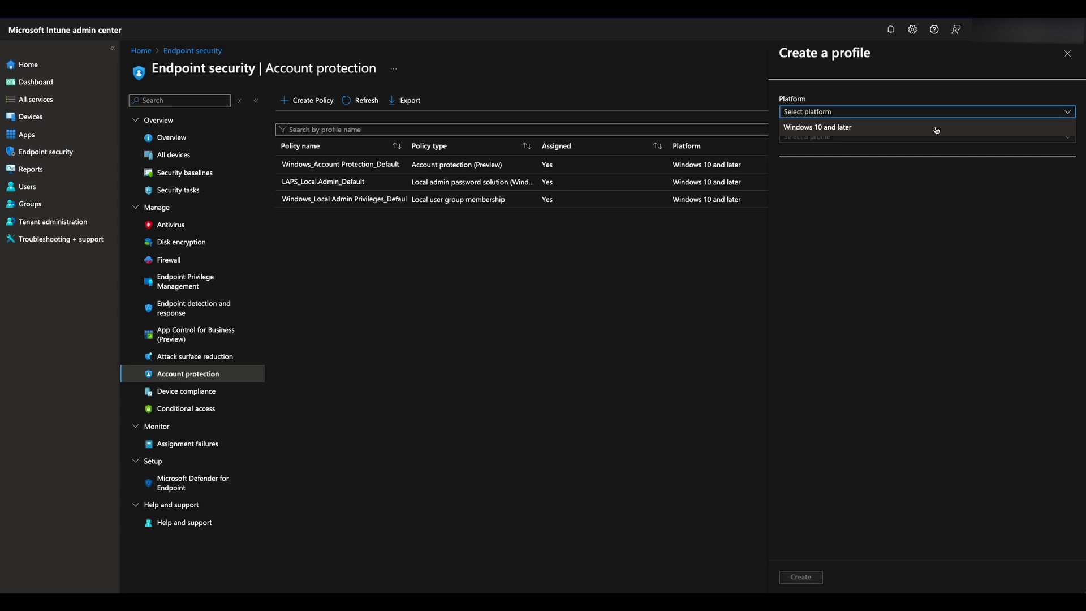
{"action": "left_click", "coordinate": [935, 128]}
{"action": "left_click", "coordinate": [933, 138]}
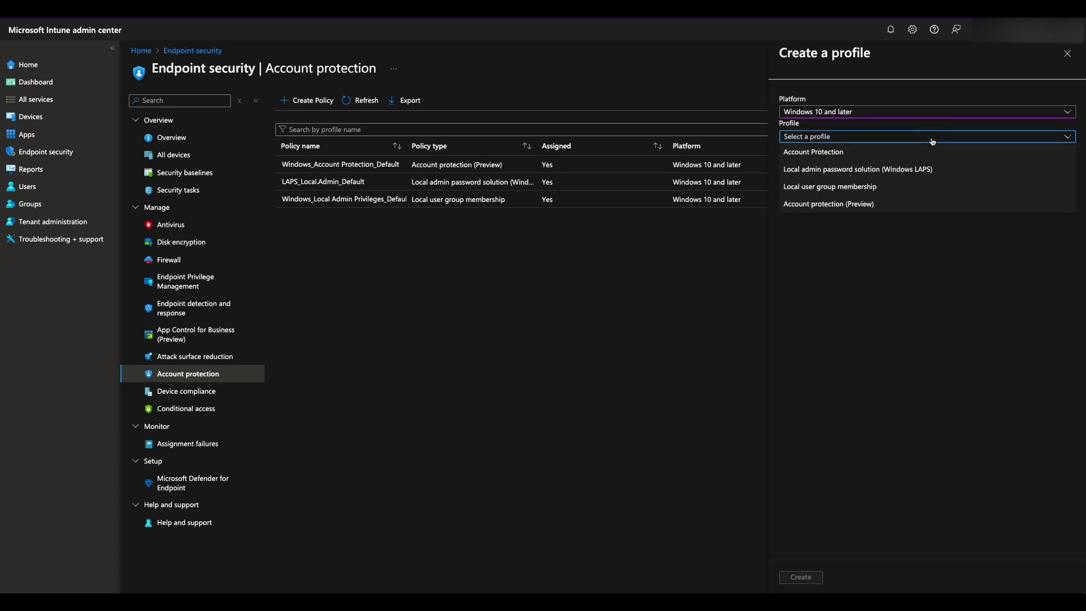
{"action": "left_click", "coordinate": [947, 175]}
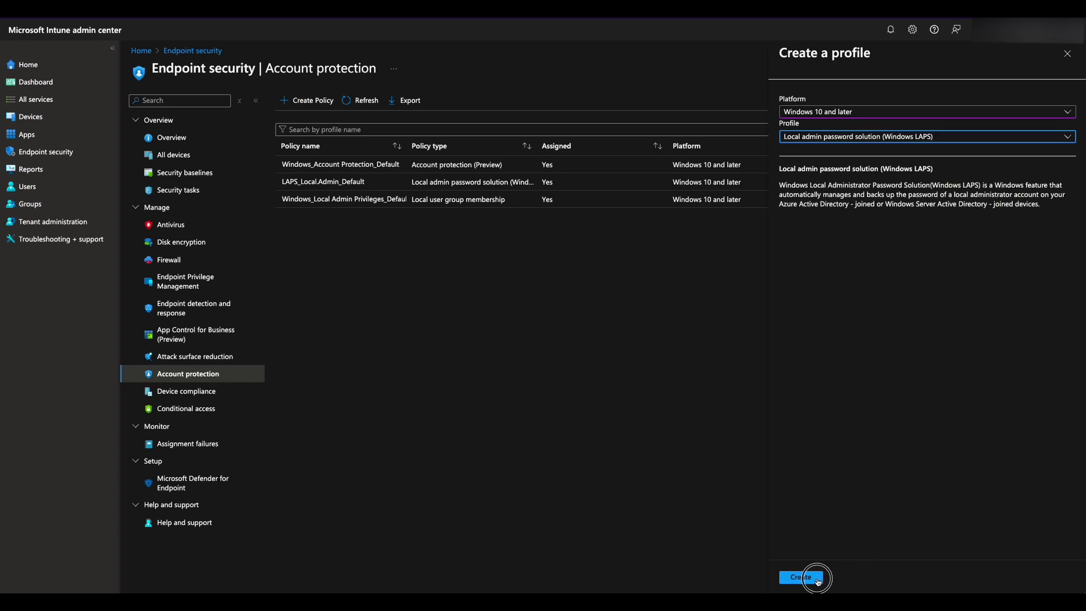
{"action": "left_click", "coordinate": [816, 579]}
- Name the profile "Windows LAPS", describe it as "Windows LAPS policy", and continue to the configuration settings
{"action": "type", "text": "Windows"}
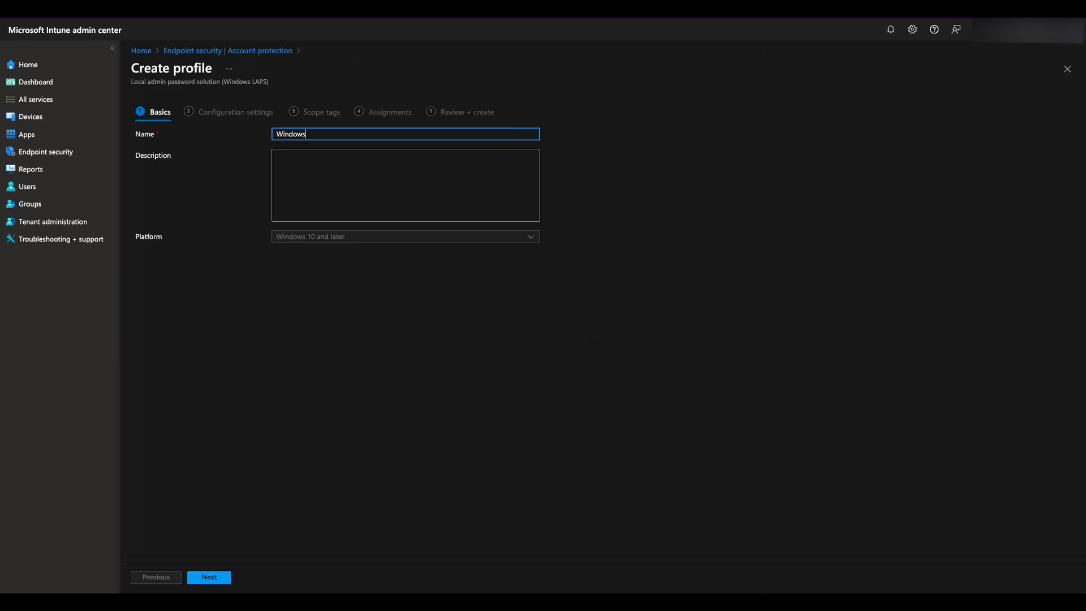
{"action": "type", "text": " LAPS"}
{"action": "left_click", "coordinate": [470, 162]}
{"action": "type", "text": "Windows LAPS policy"}
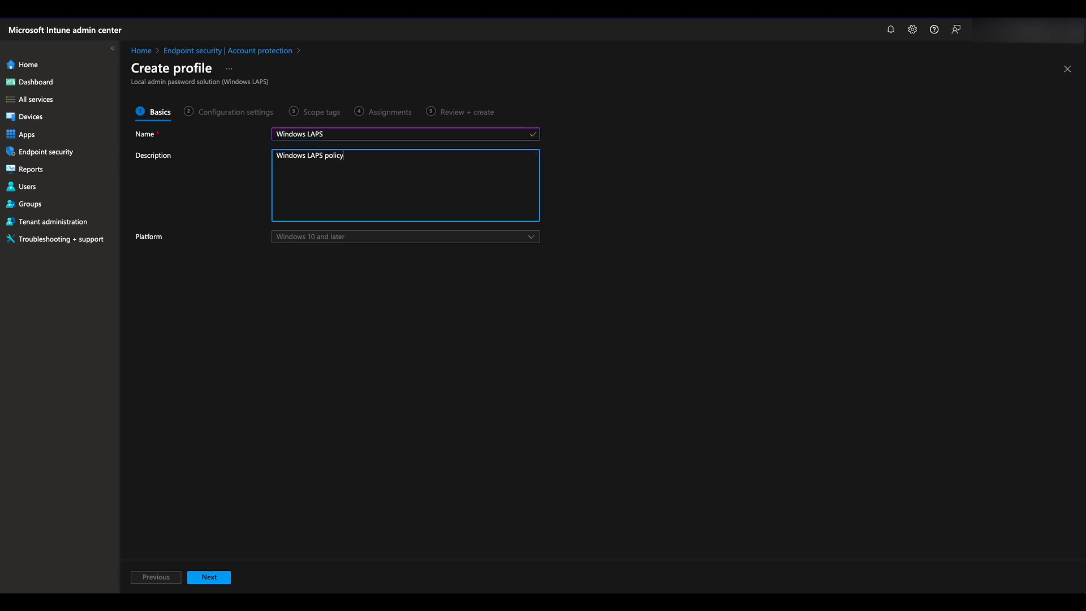
{"action": "left_click", "coordinate": [209, 576]}
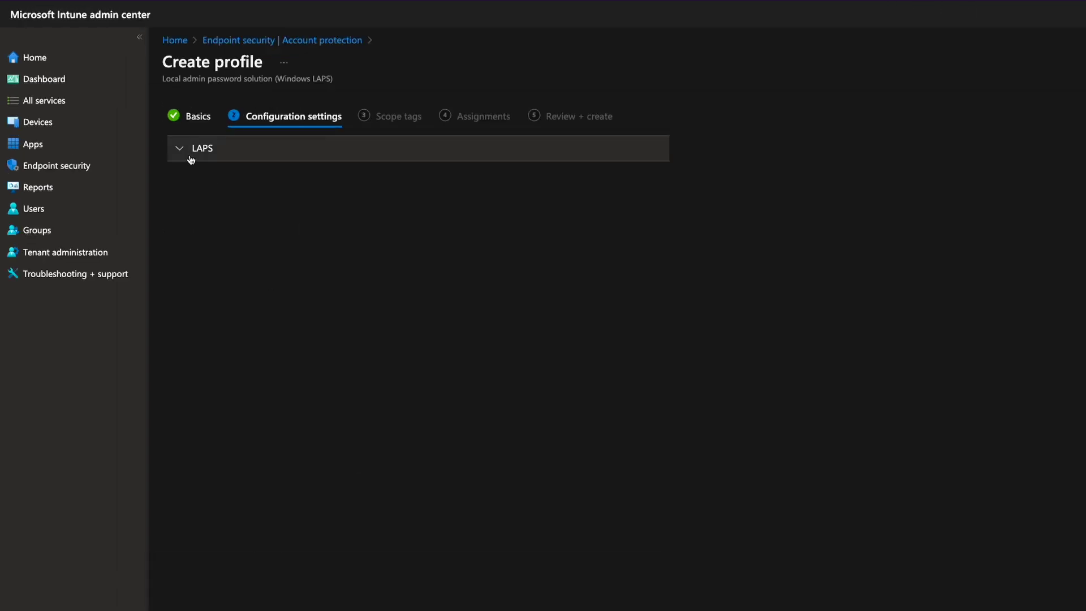
- Back up the password to Azure AD only with a password age of 30 days, leaving Administrator Account Name not configured
{"action": "left_click", "coordinate": [145, 139]}
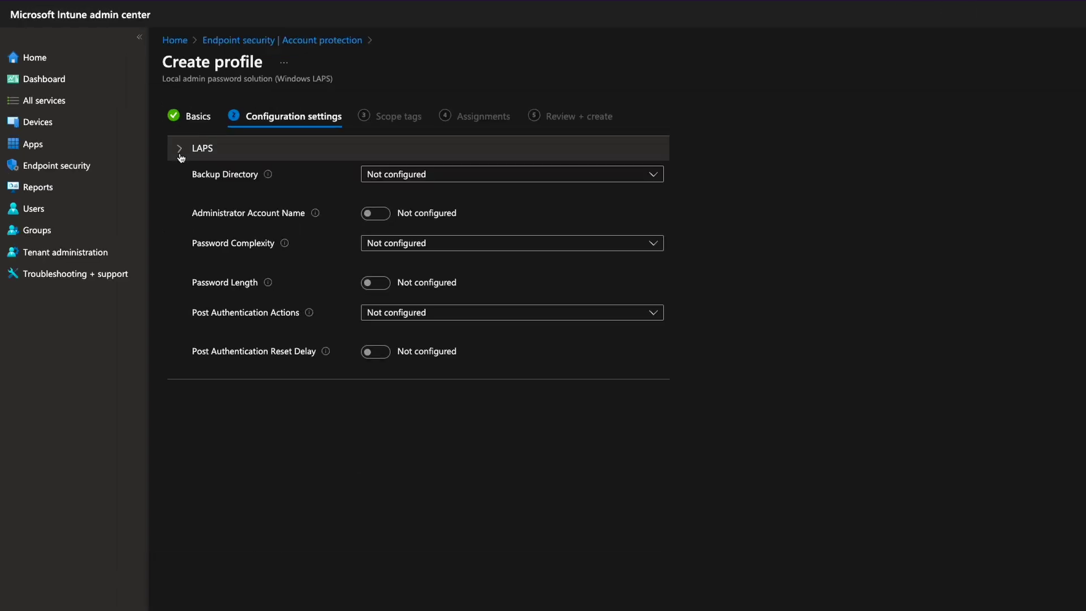
{"action": "left_click", "coordinate": [441, 181]}
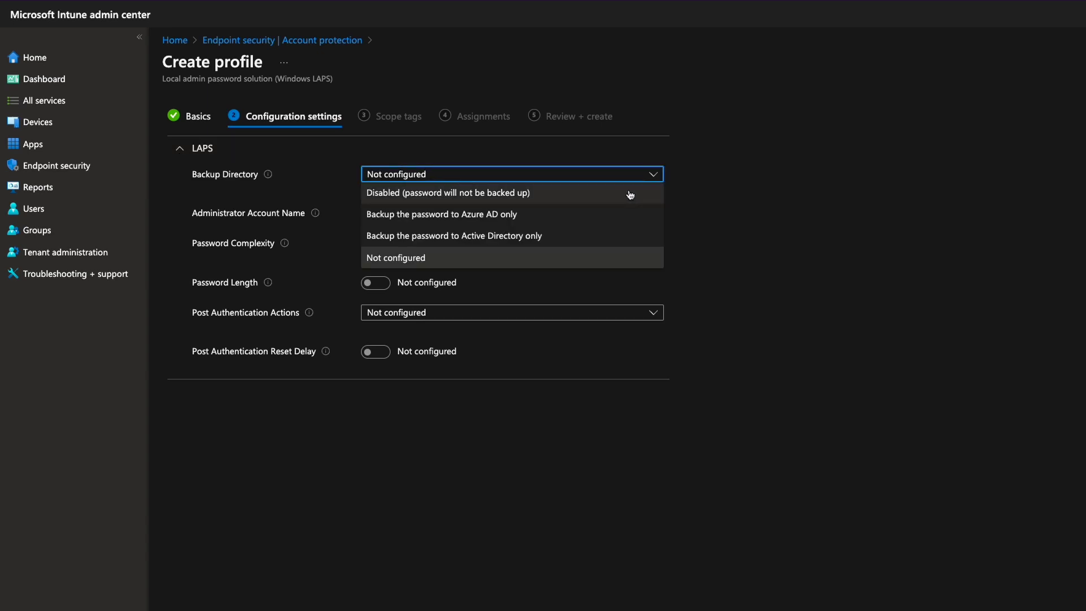
{"action": "left_click", "coordinate": [585, 218]}
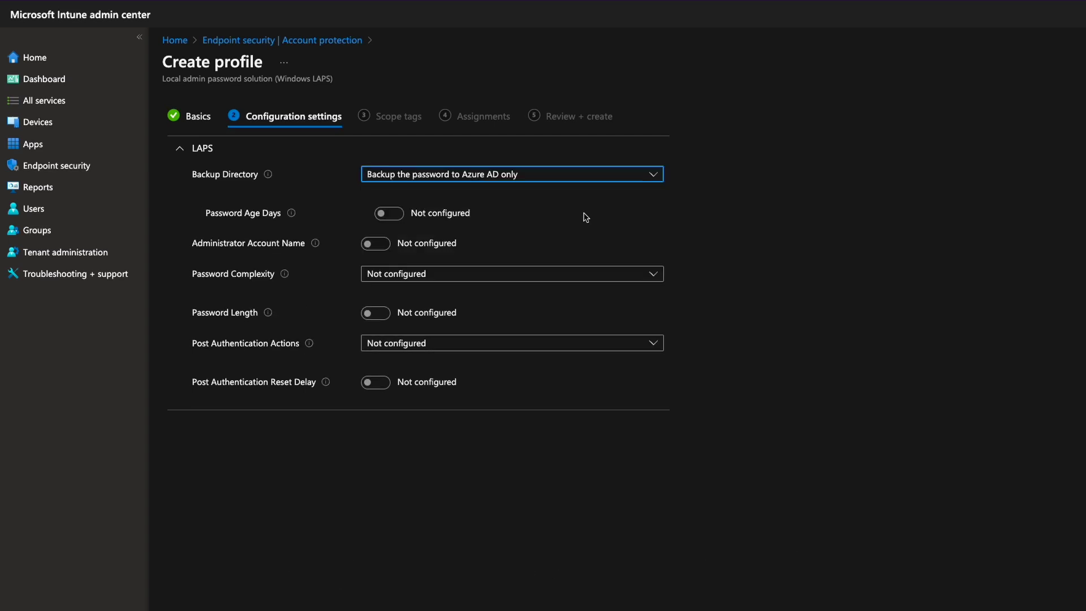
{"action": "left_click", "coordinate": [396, 213]}
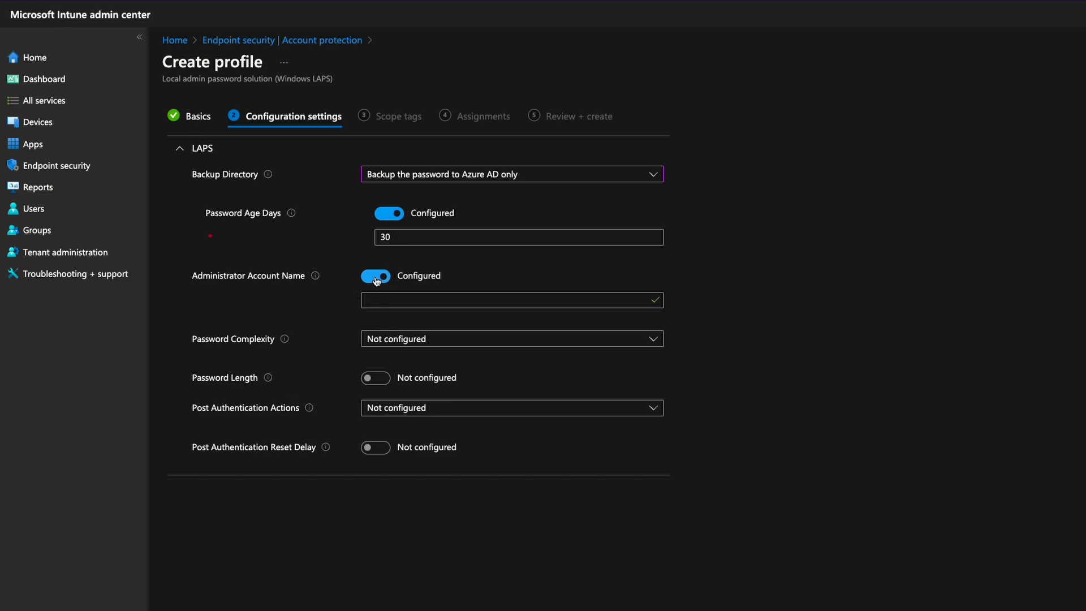
{"action": "left_click", "coordinate": [377, 279]}
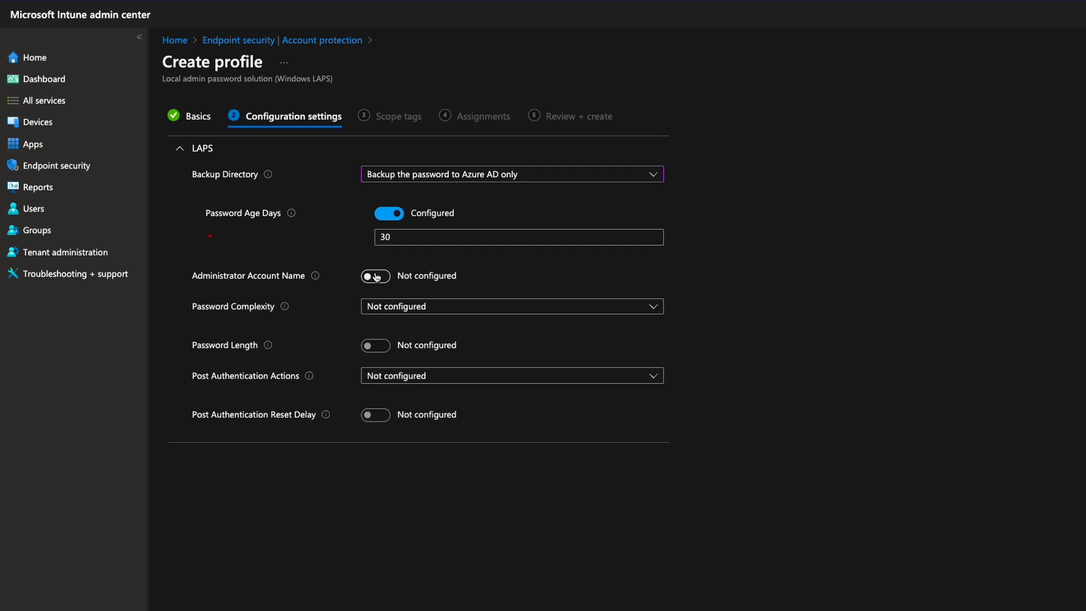
- Set Password Complexity to large letters + small letters + numbers + special characters, and configure a Password Length of 14
{"action": "left_click", "coordinate": [652, 307]}
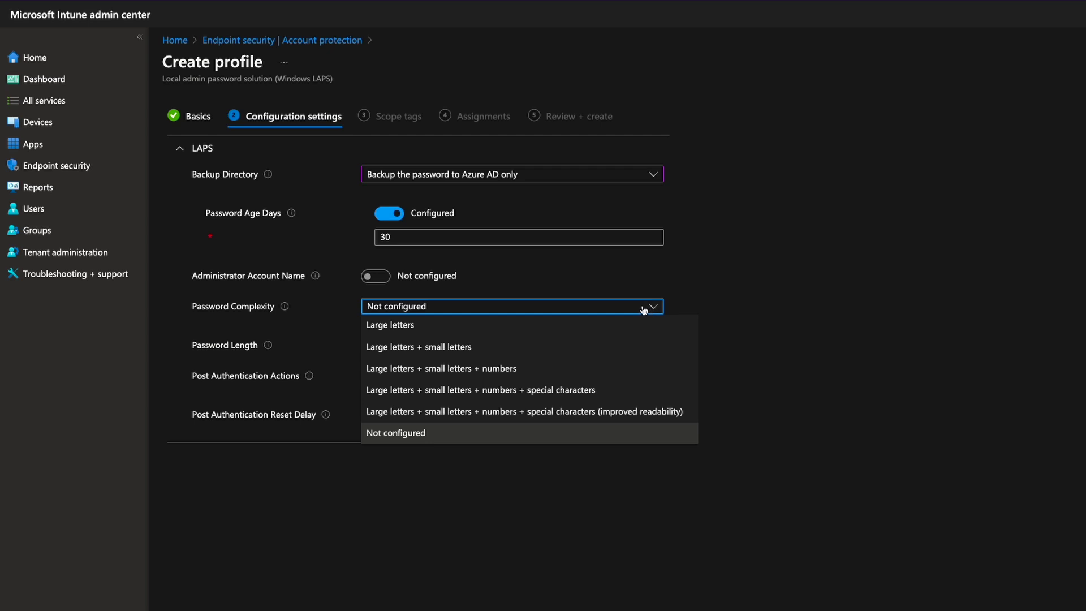
{"action": "left_click", "coordinate": [594, 394]}
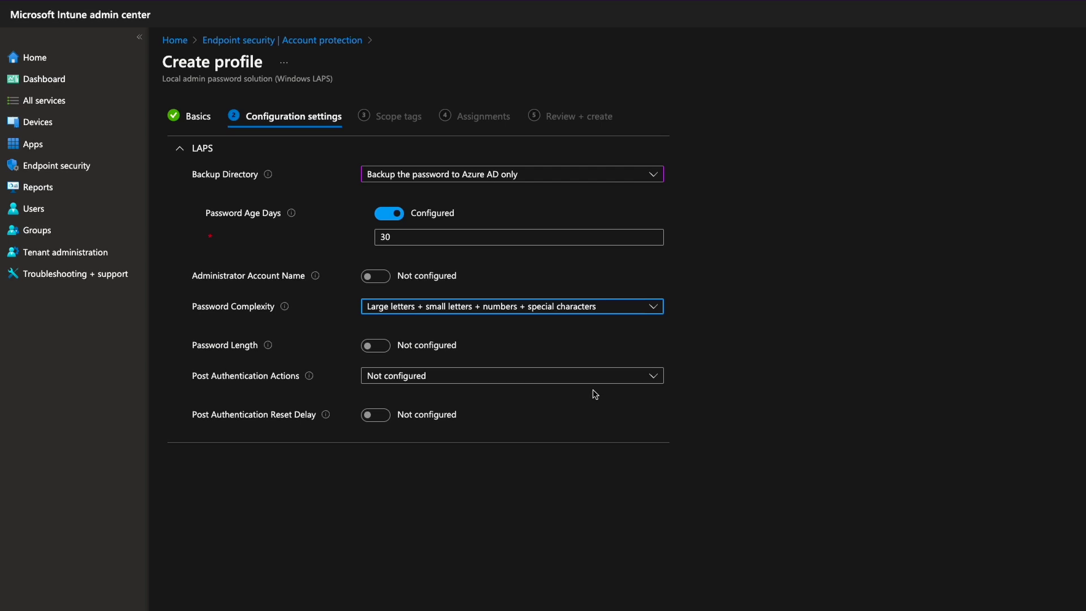
{"action": "left_click", "coordinate": [375, 346]}
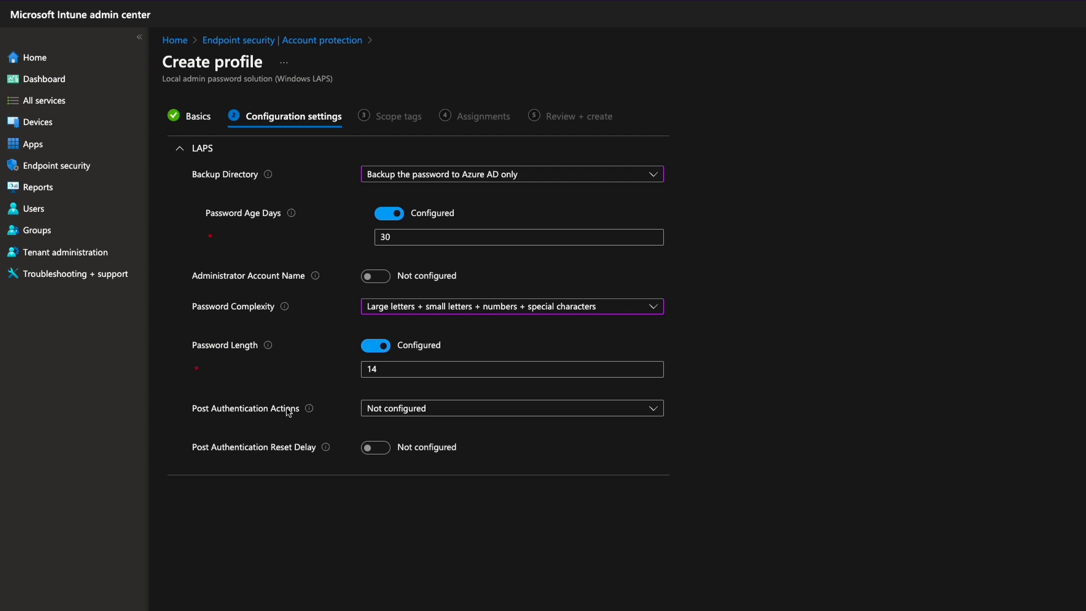
- Set Post Authentication Actions to reset the password and log off the managed account, with a Post Authentication Reset Delay of 8
{"action": "left_click", "coordinate": [663, 411]}
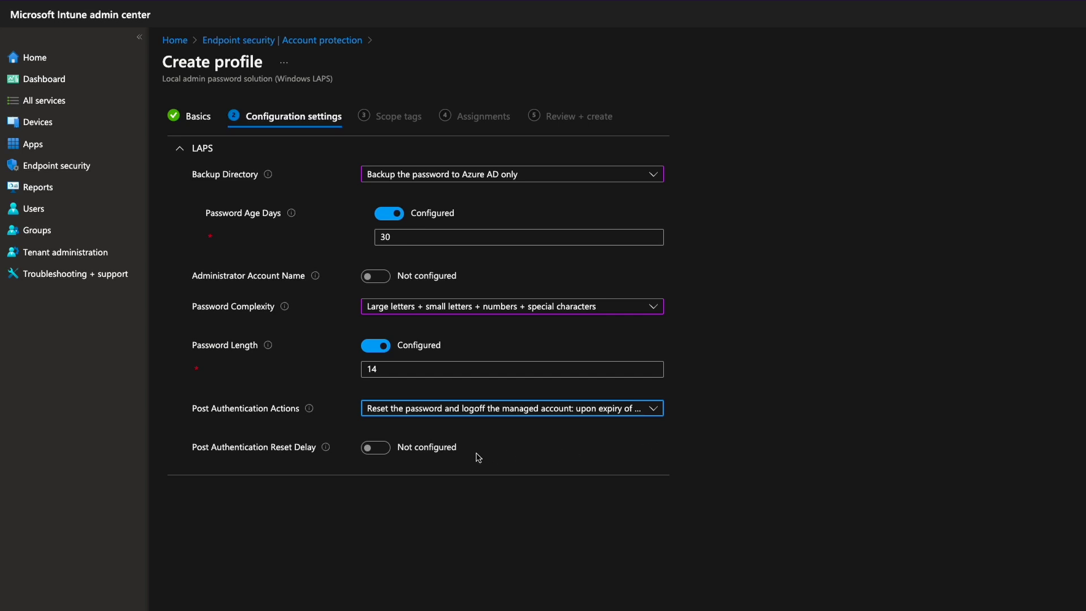
{"action": "left_click", "coordinate": [382, 451]}
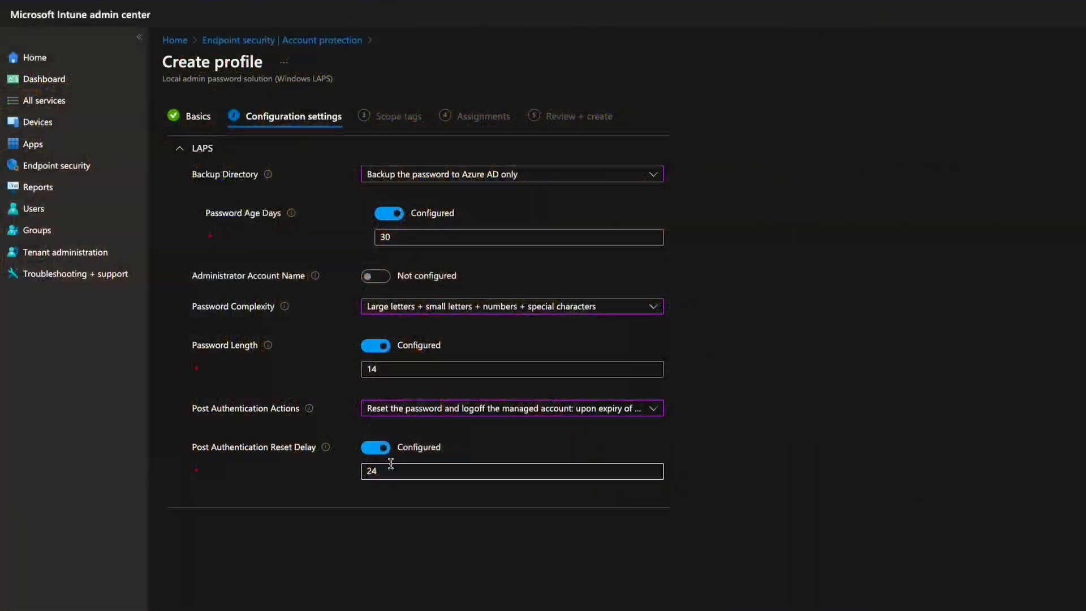
{"action": "left_click", "coordinate": [367, 469]}
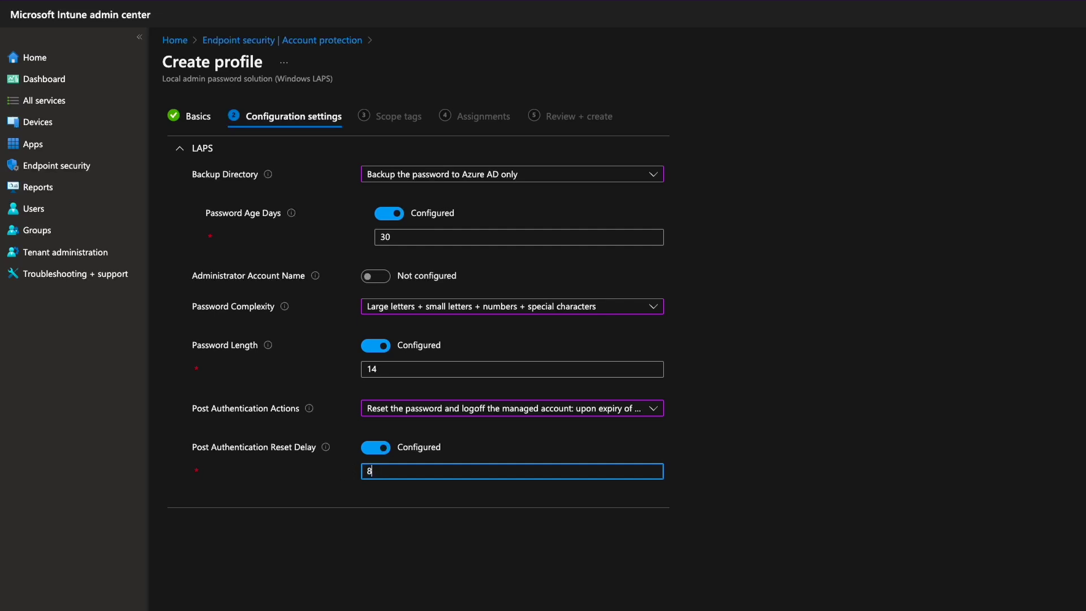
{"action": "type", "text": "8"}
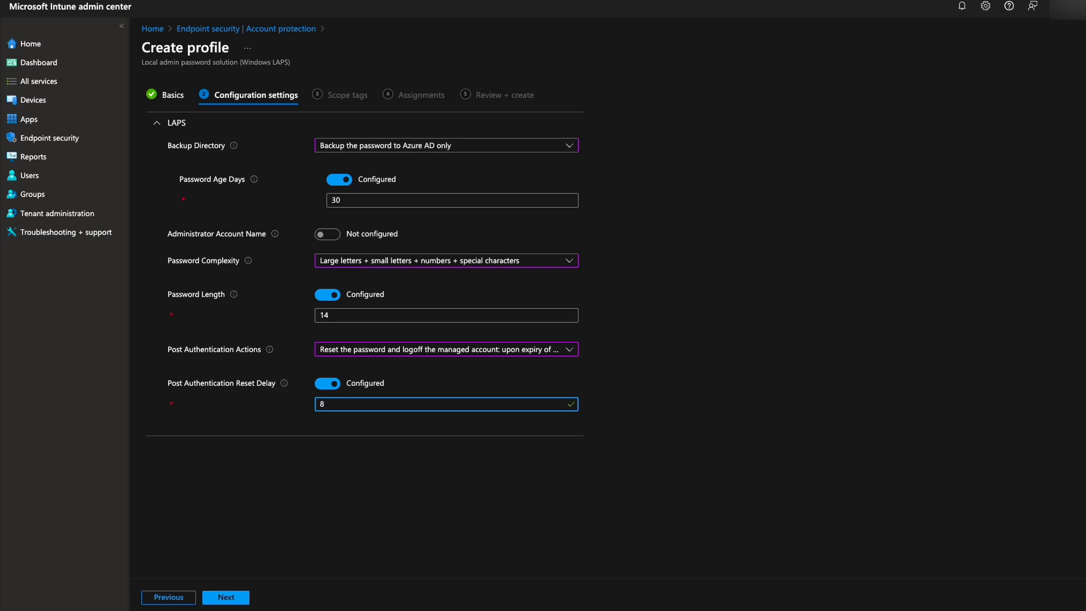
{"action": "left_click", "coordinate": [233, 598]}
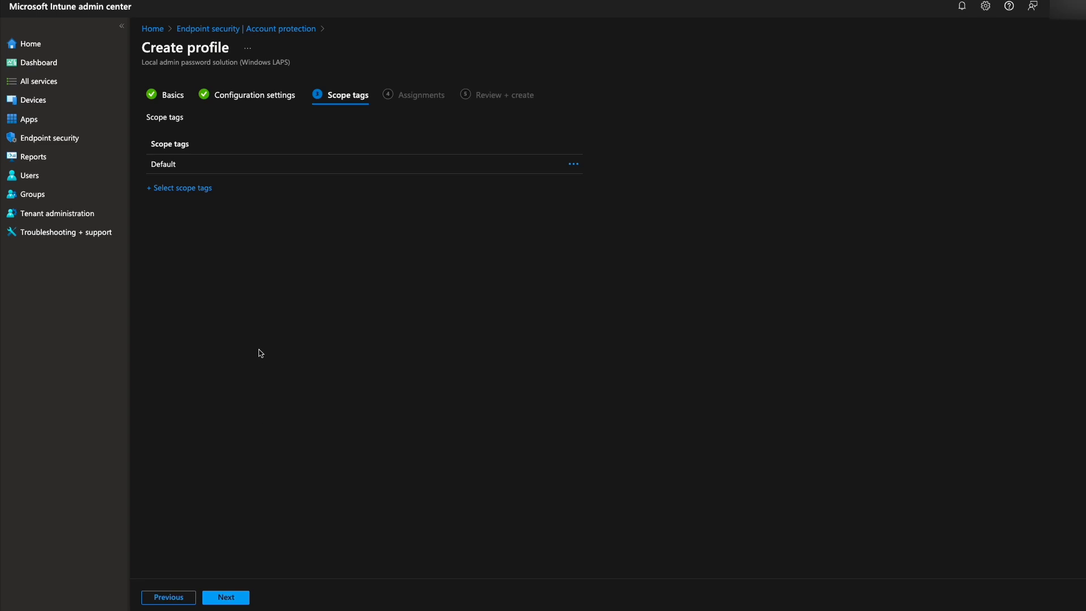
- Include the Intune_LAPS TEST group in the profile's assignments and expand the LAPS settings in the final review
{"action": "left_click", "coordinate": [239, 603]}
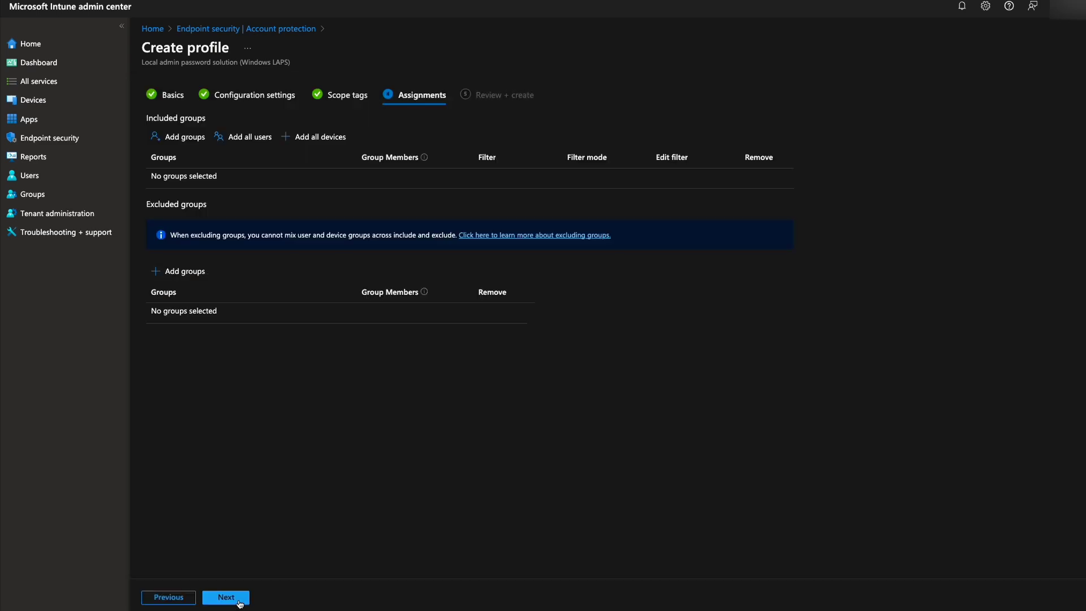
{"action": "left_click", "coordinate": [185, 141]}
{"action": "type", "text": "intune"}
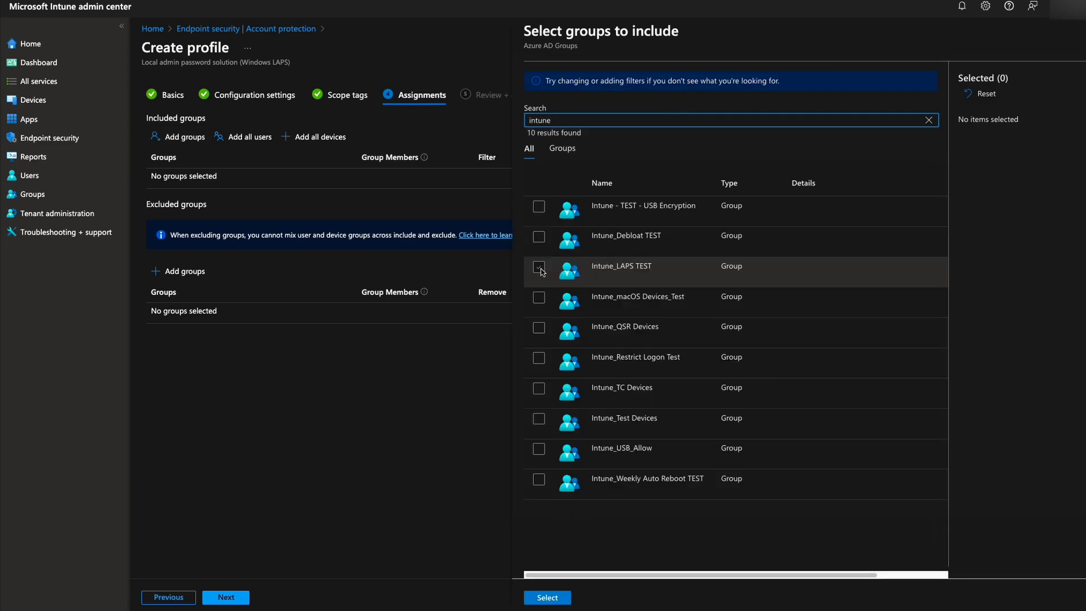
{"action": "left_click", "coordinate": [539, 268]}
{"action": "left_click", "coordinate": [540, 597]}
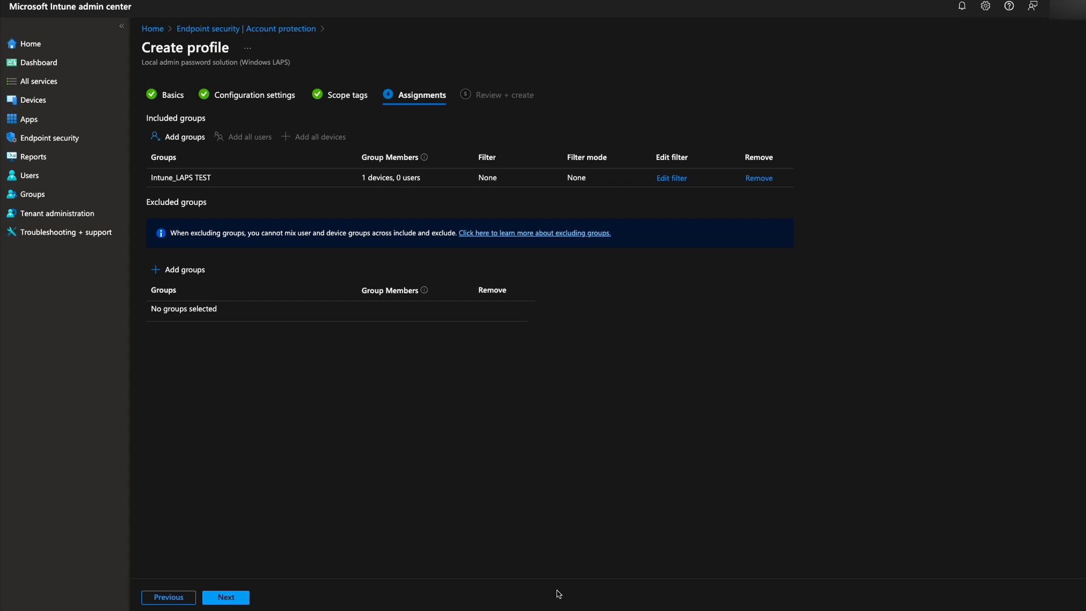
{"action": "left_click", "coordinate": [238, 598]}
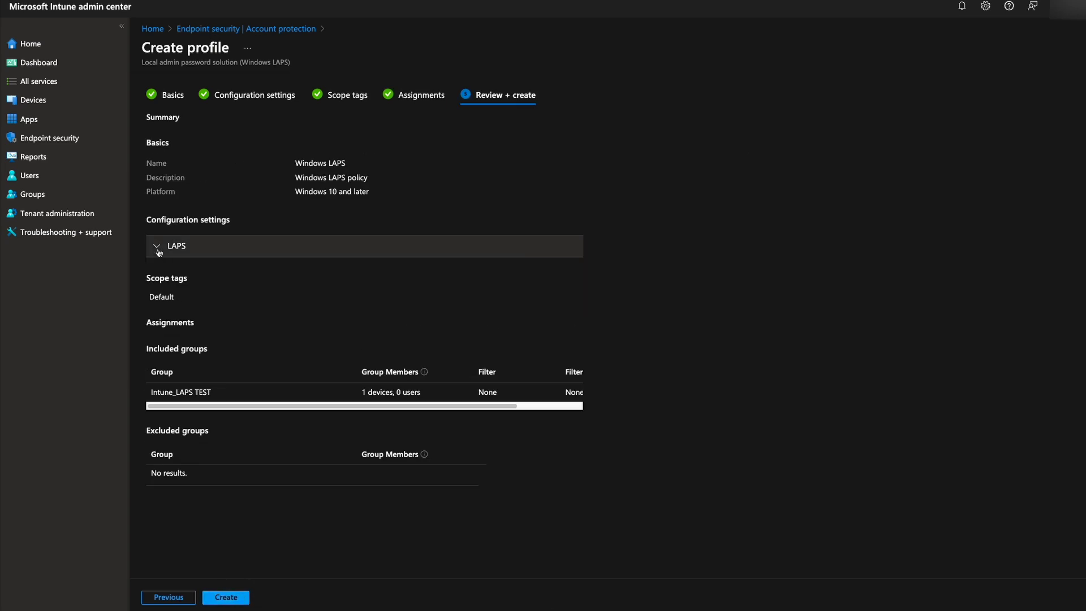
{"action": "left_click", "coordinate": [159, 251]}
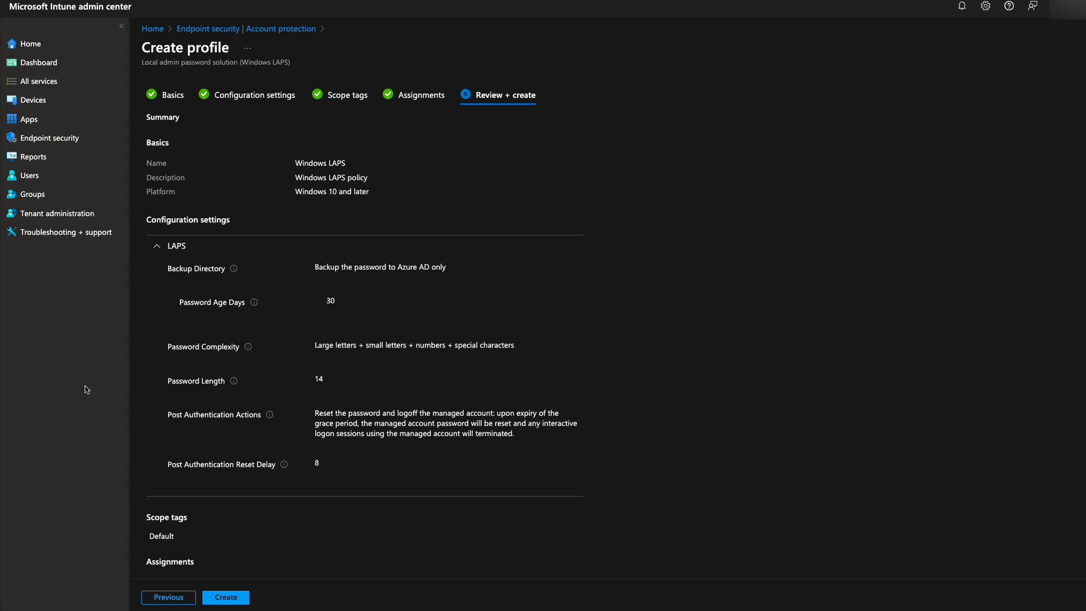
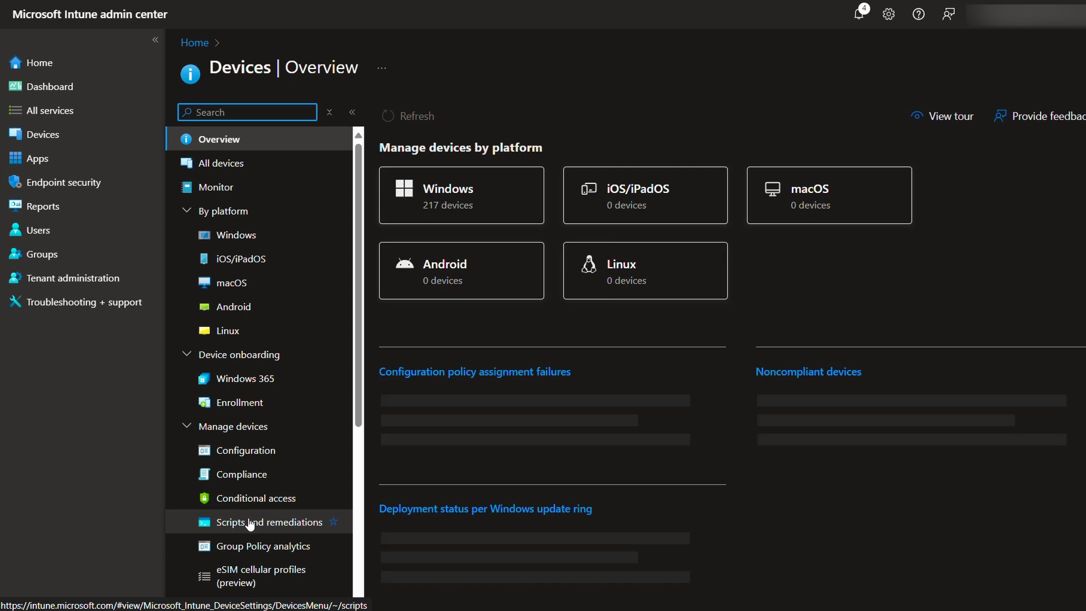
- Create a custom remediation script package and load Windows LAPS_Detection_Test.AdminLAPS as its detection script file
{"action": "left_click", "coordinate": [249, 523]}
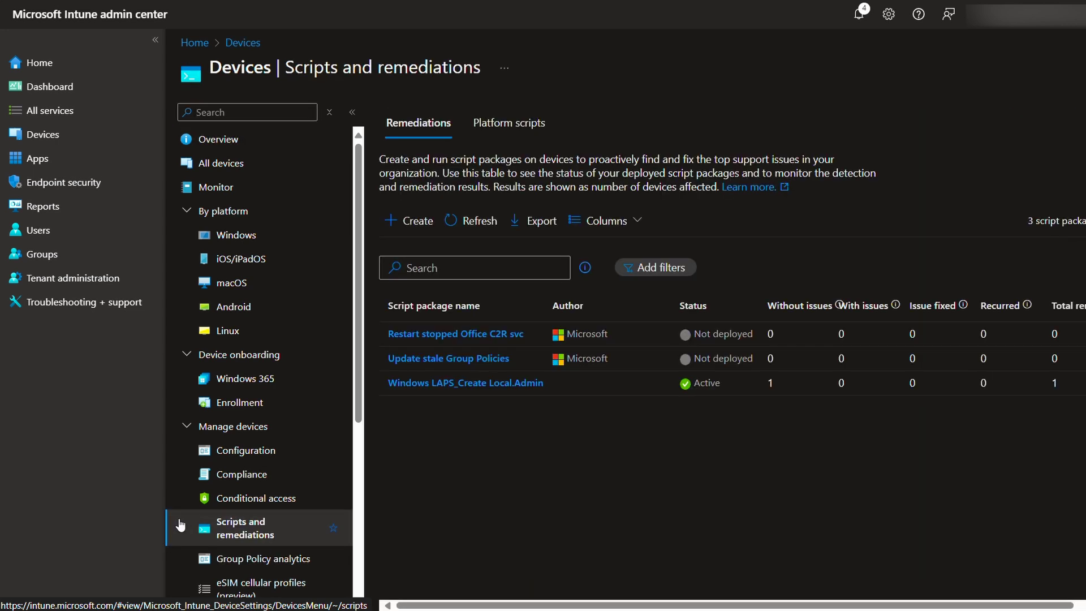
{"action": "left_click", "coordinate": [396, 223]}
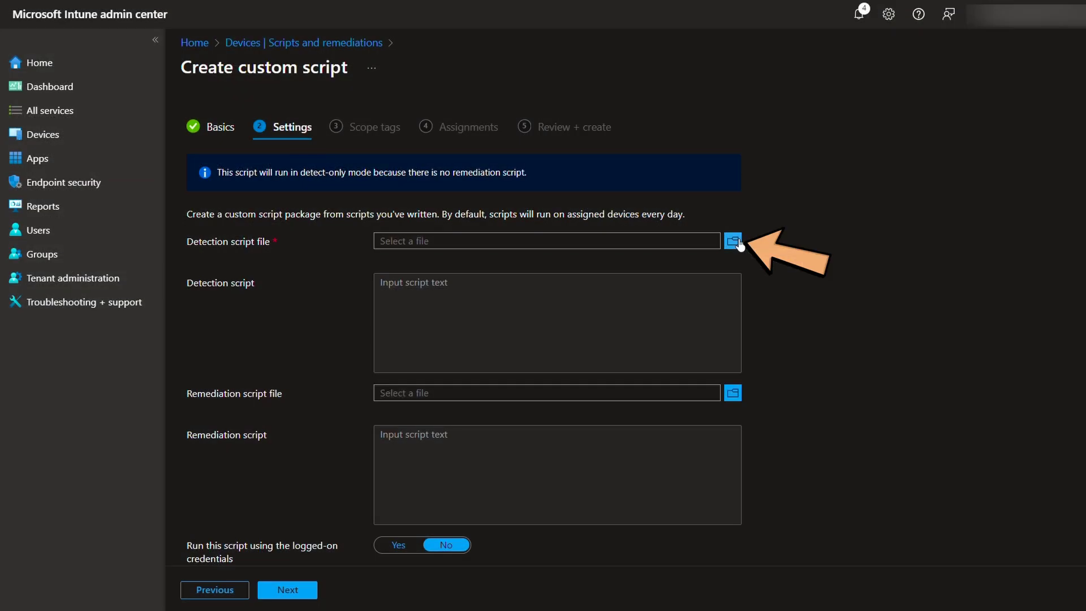
{"action": "left_click", "coordinate": [739, 244]}
{"action": "double_click", "coordinate": [199, 83]}
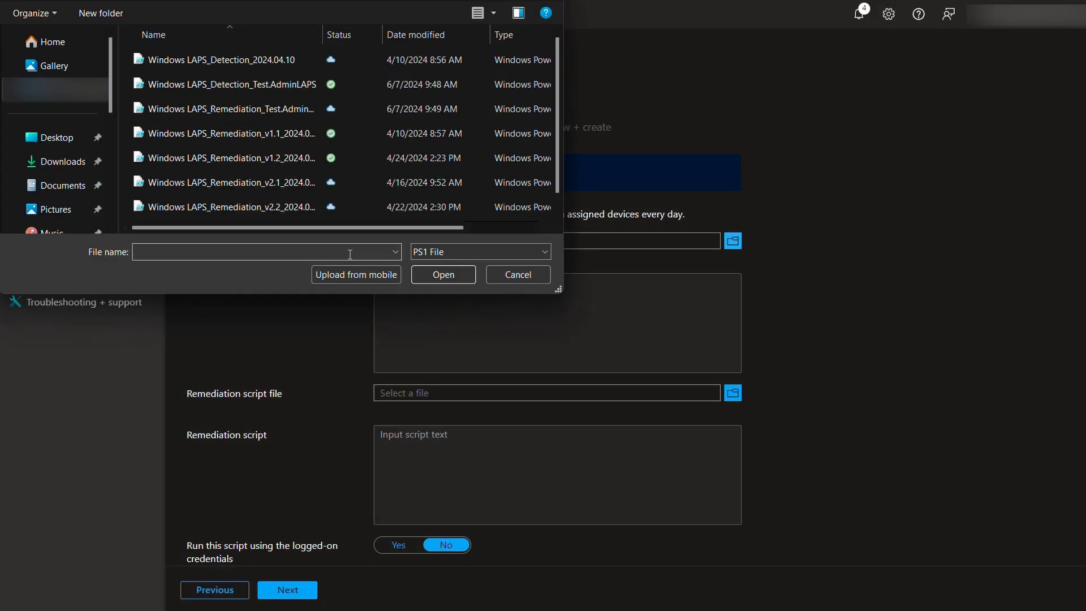
- Load Windows LAPS_Detection_2024.04.10.ps1 as the detection script file and review its script text
{"action": "left_click", "coordinate": [277, 60]}
{"action": "left_click", "coordinate": [437, 277]}
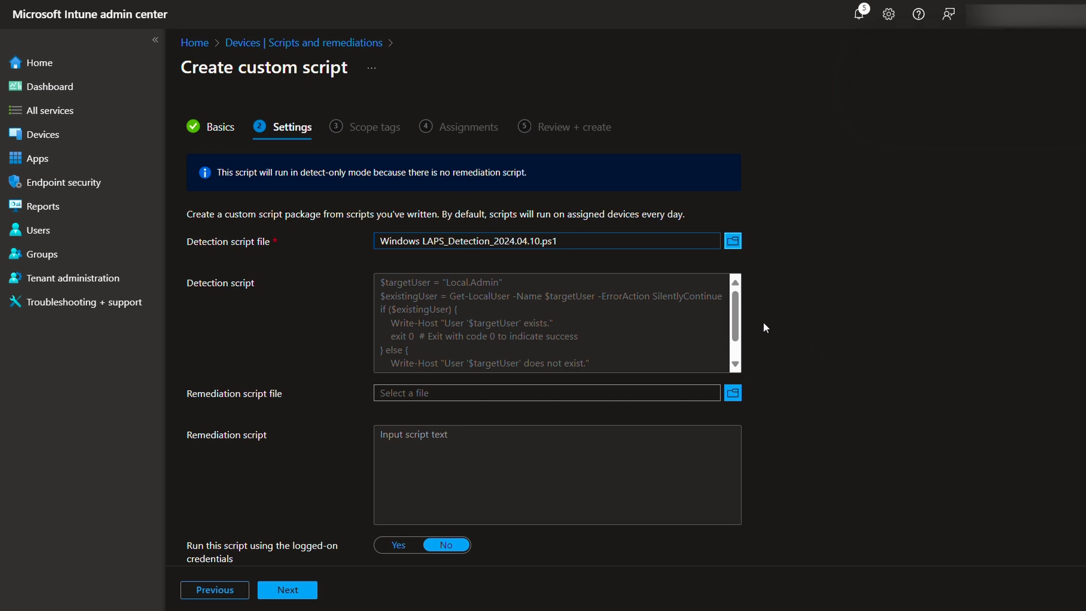
{"action": "scroll", "coordinate": [735, 308], "scroll_direction": "down", "scroll_amount": 1}
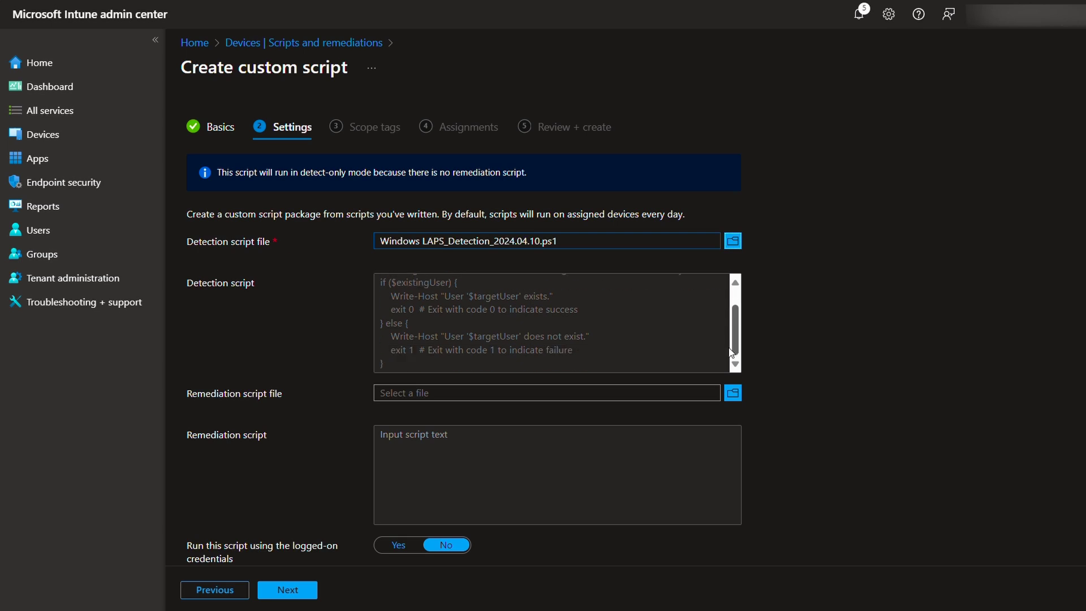
{"action": "scroll", "coordinate": [731, 351], "scroll_direction": "up", "scroll_amount": 1}
- Load Windows LAPS_Remediation_v1.2_2024.04.24.ps1 as the remediation script file and review its script text through to the end
{"action": "left_click", "coordinate": [733, 394]}
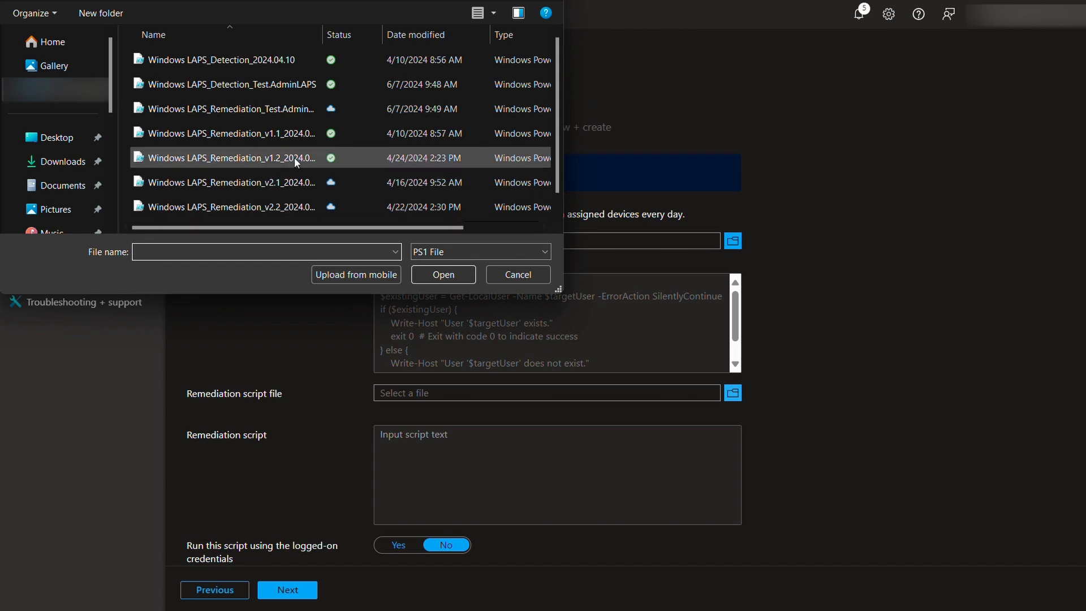
{"action": "left_click", "coordinate": [303, 162]}
{"action": "left_click", "coordinate": [455, 273]}
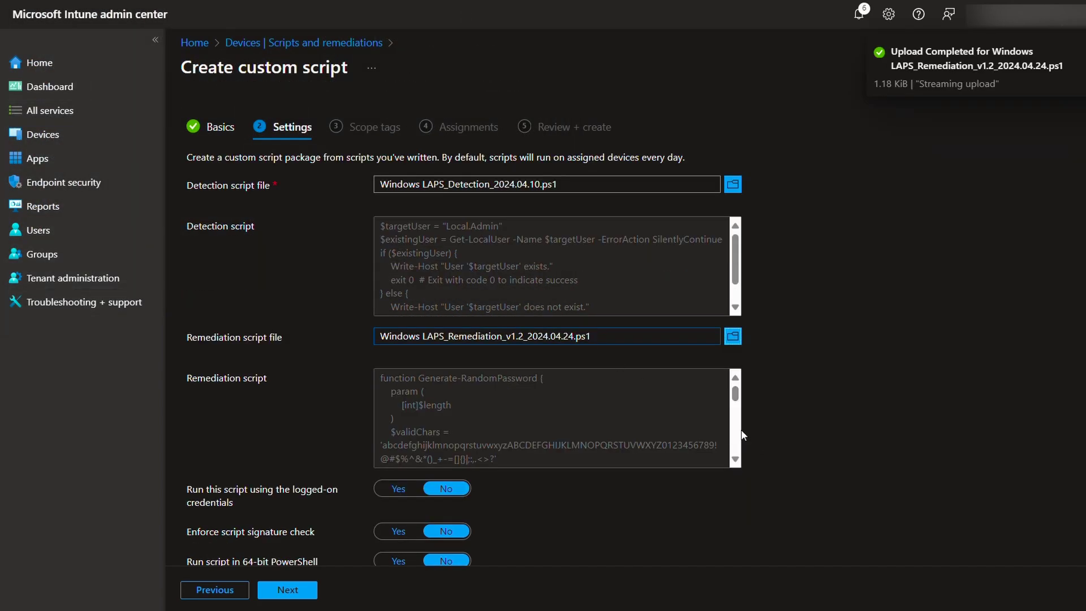
{"action": "scroll", "coordinate": [718, 415], "scroll_direction": "down", "scroll_amount": 3}
{"action": "scroll", "coordinate": [718, 414], "scroll_direction": "down", "scroll_amount": 5}
{"action": "scroll", "coordinate": [718, 415], "scroll_direction": "down", "scroll_amount": 3}
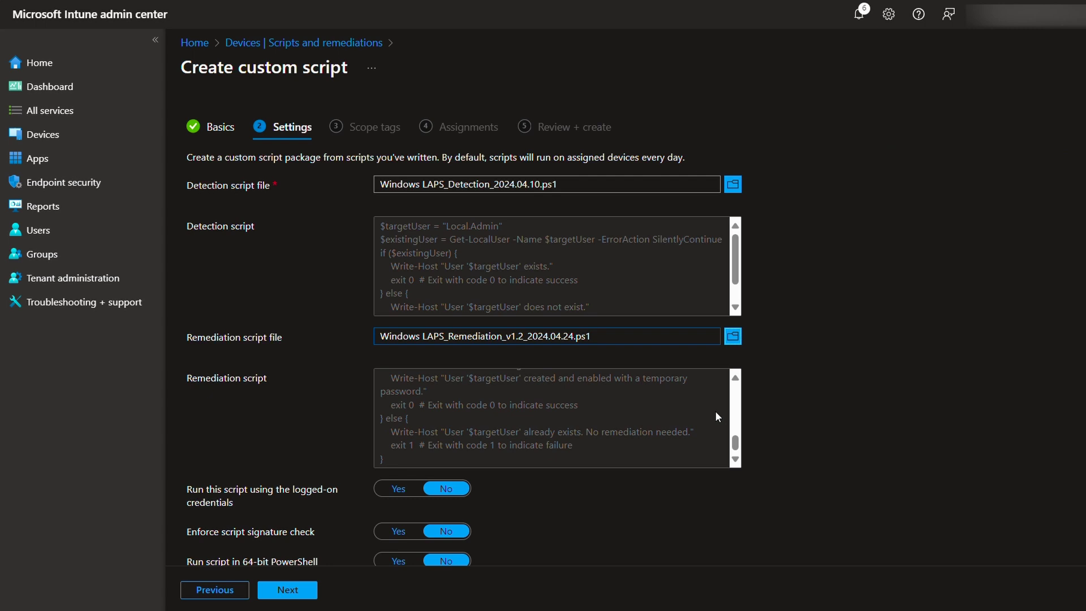
{"action": "scroll", "coordinate": [629, 500], "scroll_direction": "down", "scroll_amount": 1}
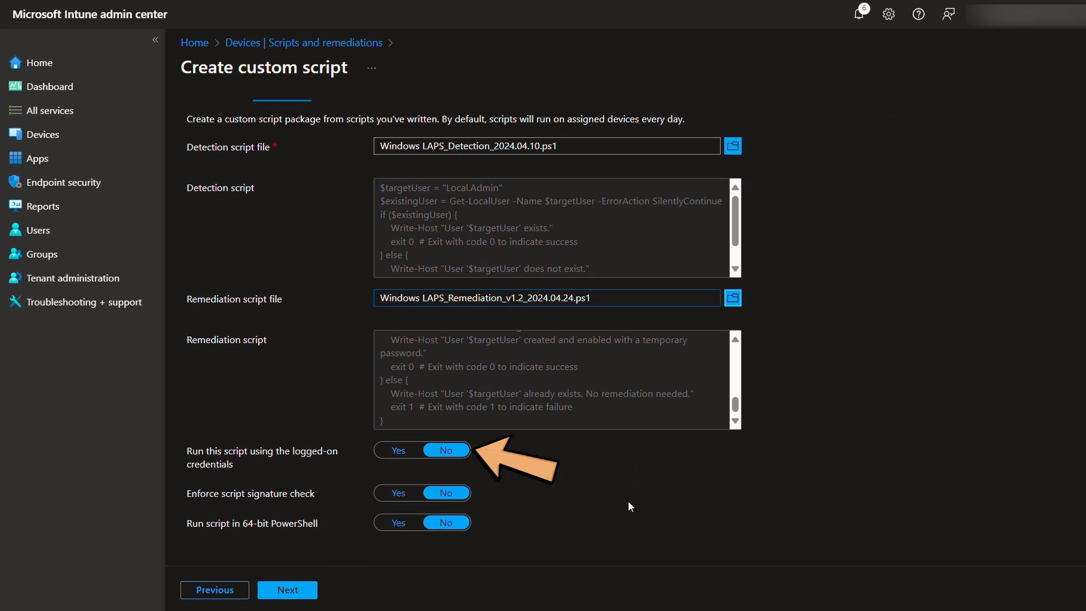
- Set Run script in 64-bit PowerShell to Yes and proceed past the scope tags to the assignments
{"action": "left_click", "coordinate": [397, 522]}
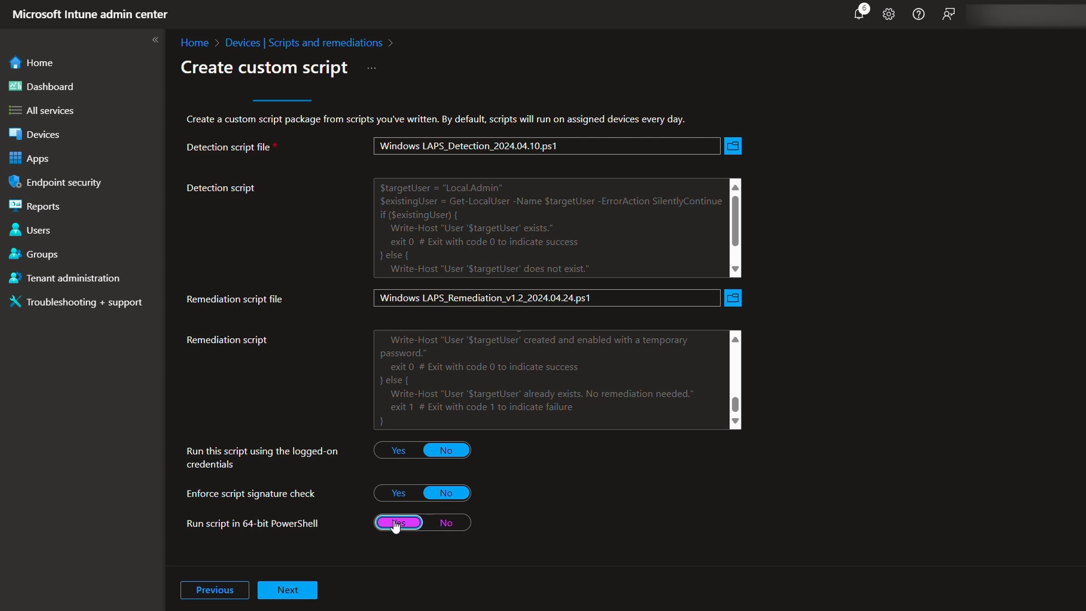
{"action": "left_click", "coordinate": [288, 590]}
{"action": "left_click", "coordinate": [287, 589]}
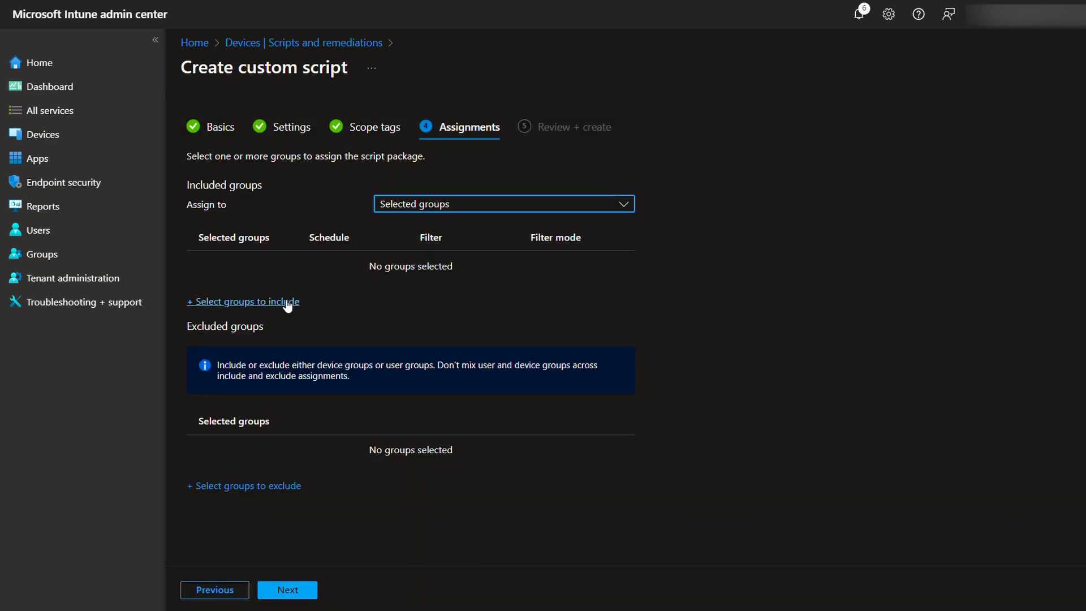
- Include the Intune_LAPS TEST group in the script package's assignments and create the package after reviewing its summary
{"action": "left_click", "coordinate": [283, 302]}
{"action": "type", "text": "intune"}
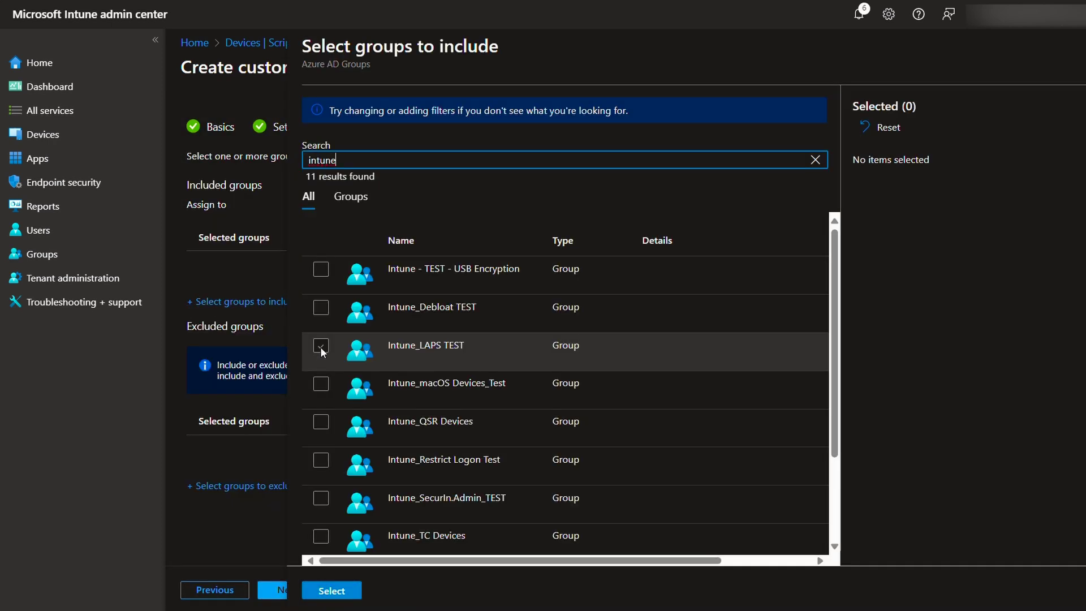
{"action": "left_click", "coordinate": [320, 346]}
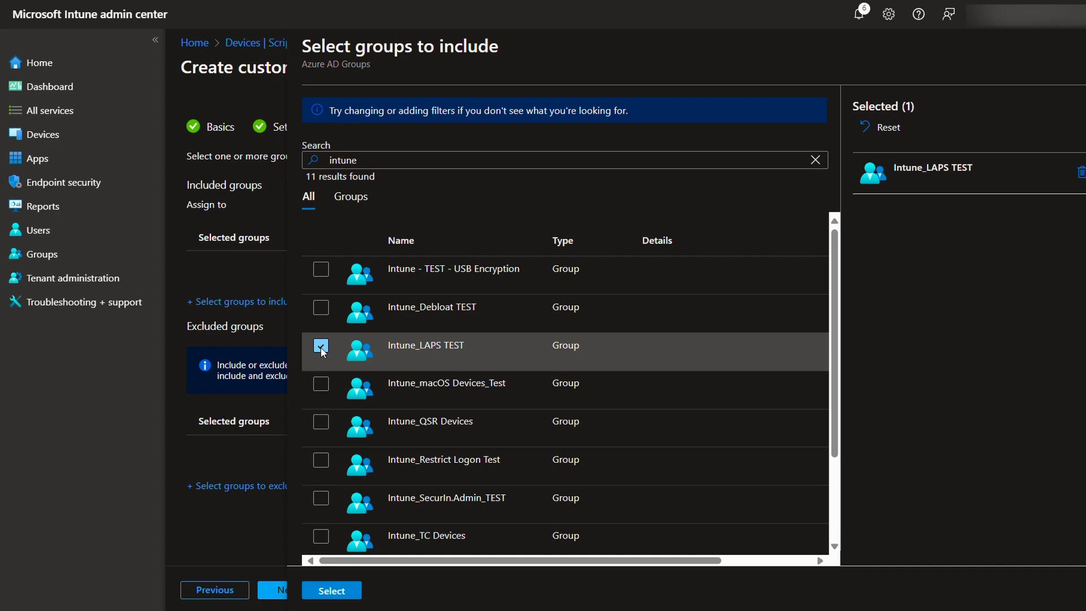
{"action": "left_click", "coordinate": [318, 590]}
{"action": "left_click", "coordinate": [304, 593]}
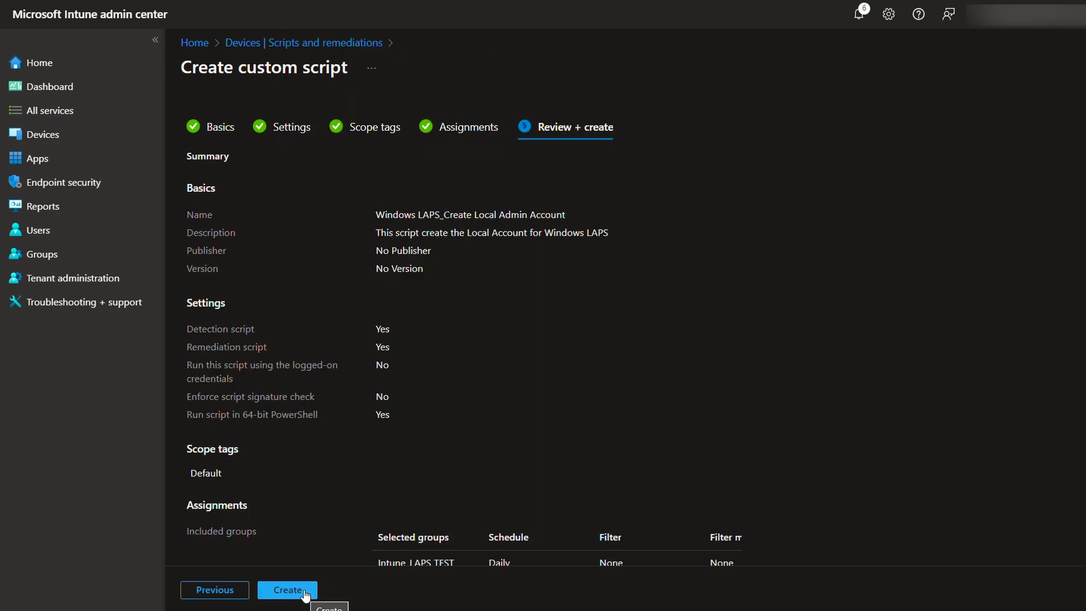
{"action": "scroll", "coordinate": [938, 342], "scroll_direction": "down", "scroll_amount": 1}
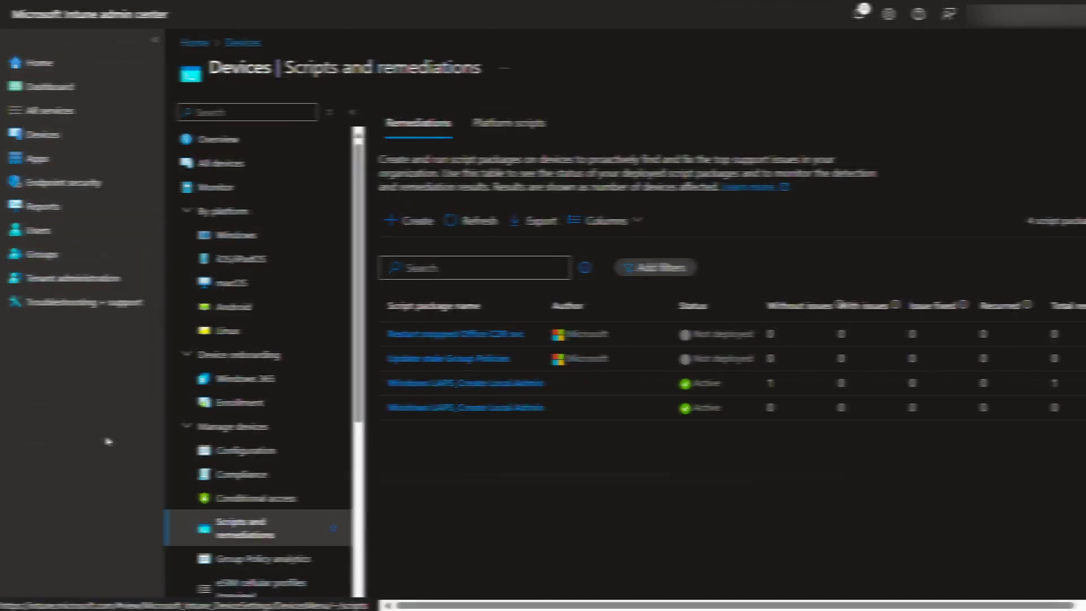
- Start a Windows 10 and later Local user group membership profile in Account protection, named "Windows_Local Admin Priviledges" and described as "This policy assigns accounts with Administrator priviledges"
{"action": "left_click", "coordinate": [64, 184]}
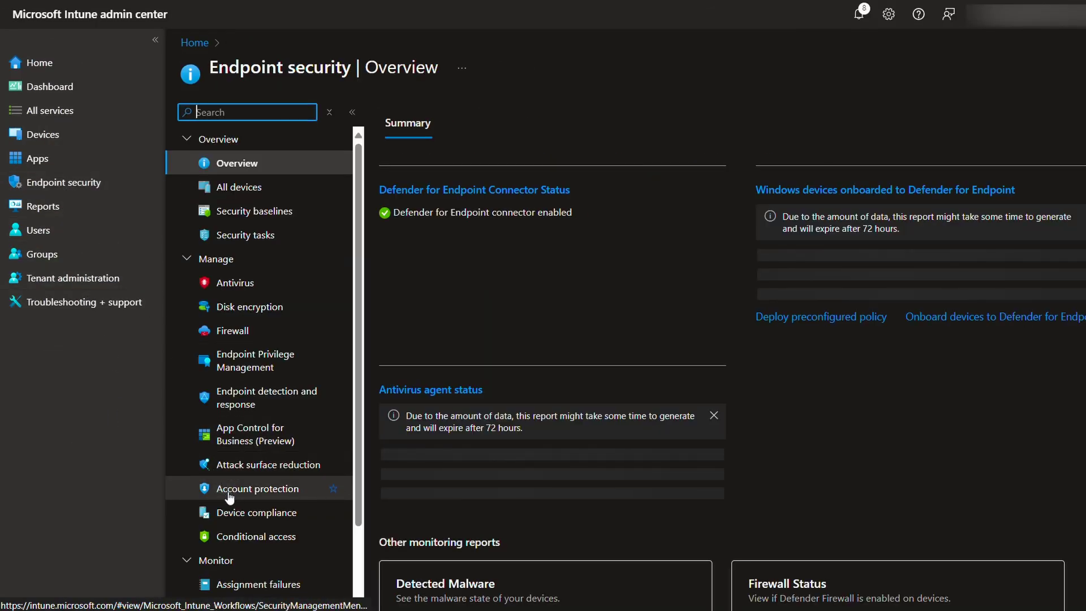
{"action": "left_click", "coordinate": [229, 492]}
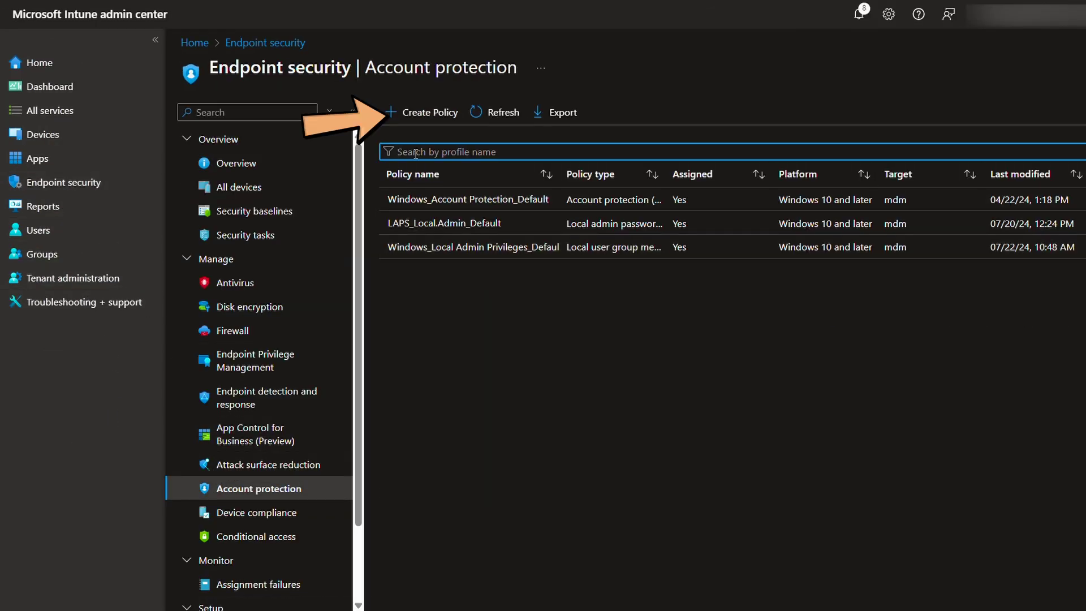
{"action": "left_click", "coordinate": [421, 113]}
{"action": "left_click", "coordinate": [770, 128]}
{"action": "left_click", "coordinate": [774, 148]}
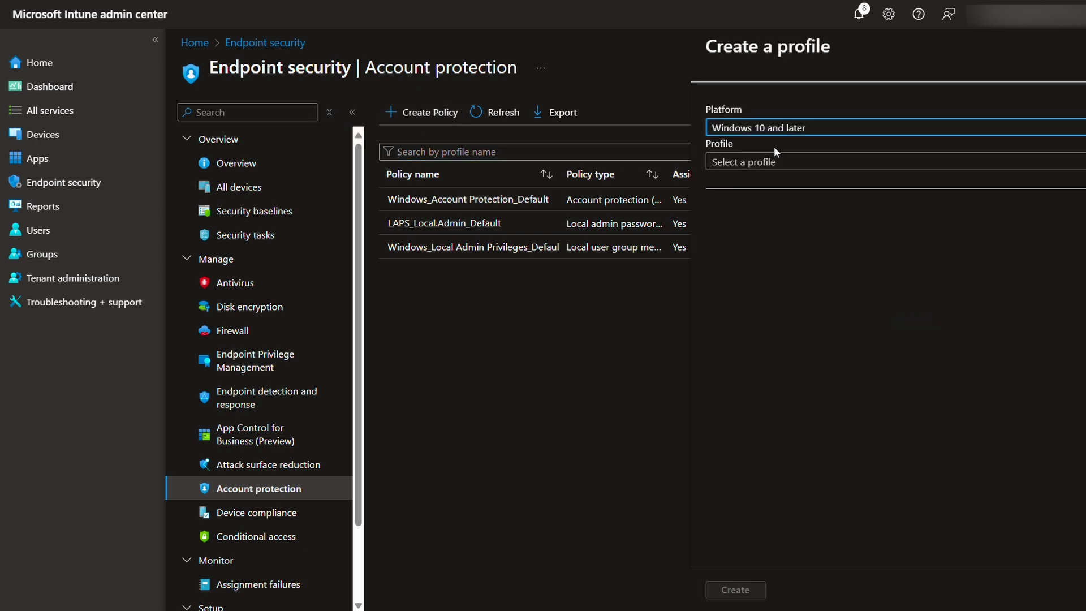
{"action": "left_click", "coordinate": [776, 162]}
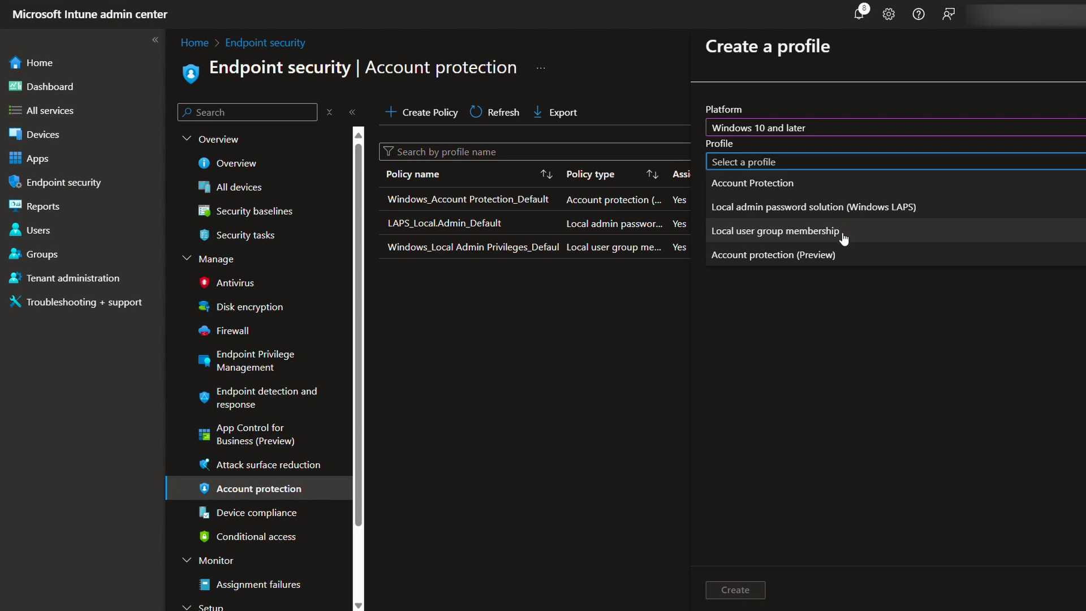
{"action": "left_click", "coordinate": [792, 231]}
{"action": "left_click", "coordinate": [732, 589]}
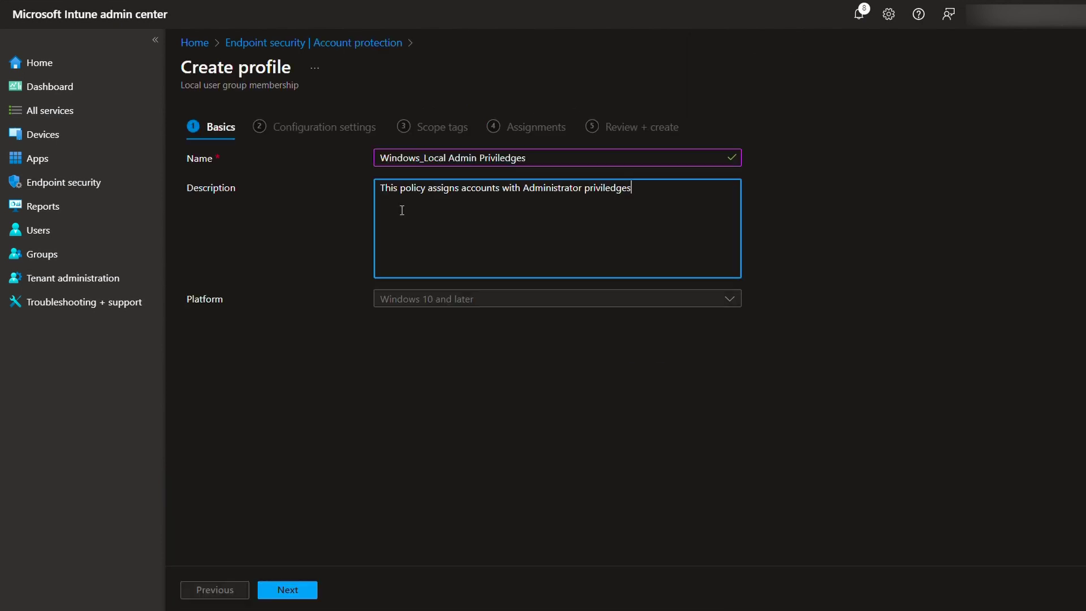
{"action": "left_click", "coordinate": [298, 591]}
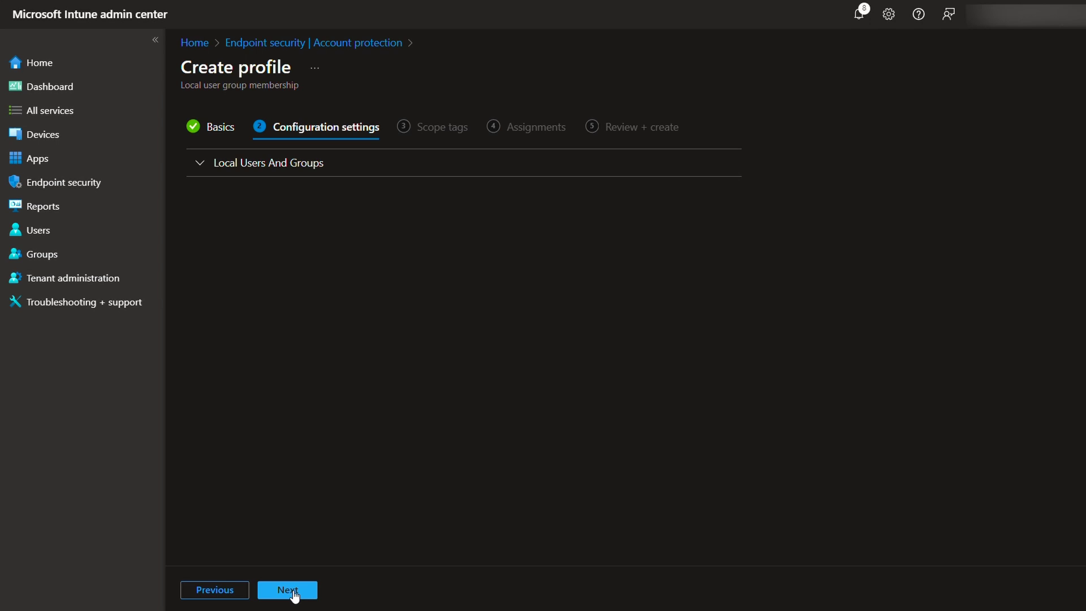
- Under Local Users And Groups, set the Administrators entry's user selection type to Manual and add the user Charizard
{"action": "left_click", "coordinate": [205, 165]}
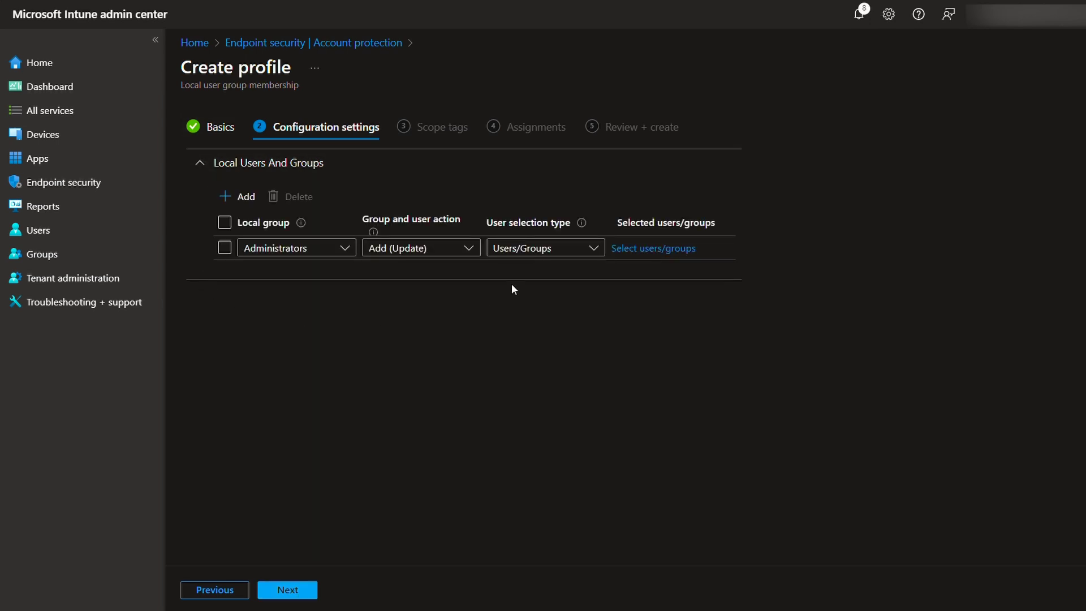
{"action": "left_click", "coordinate": [592, 249]}
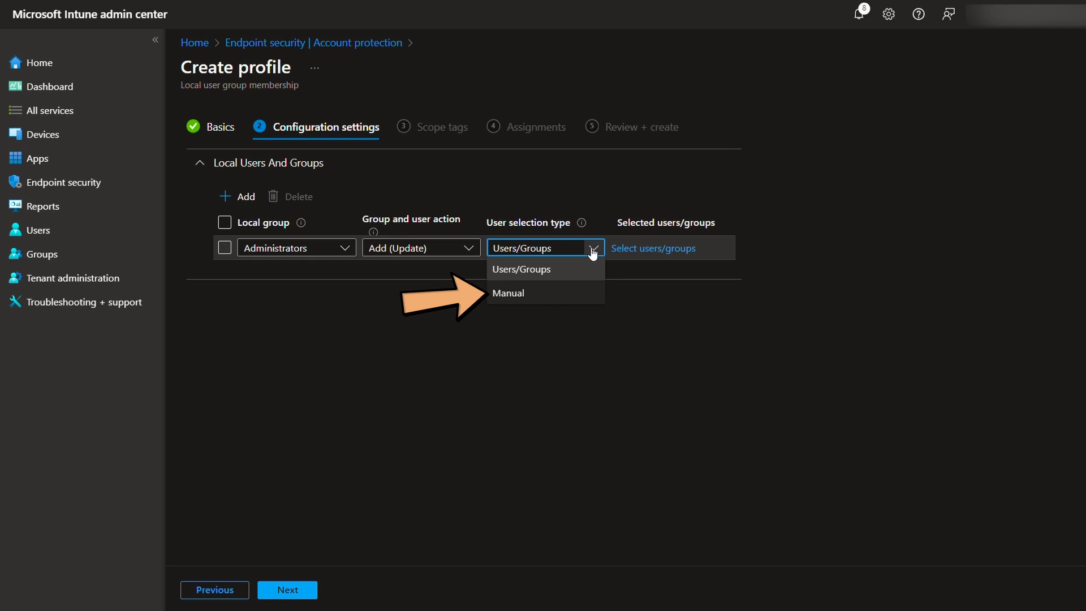
{"action": "left_click", "coordinate": [541, 293]}
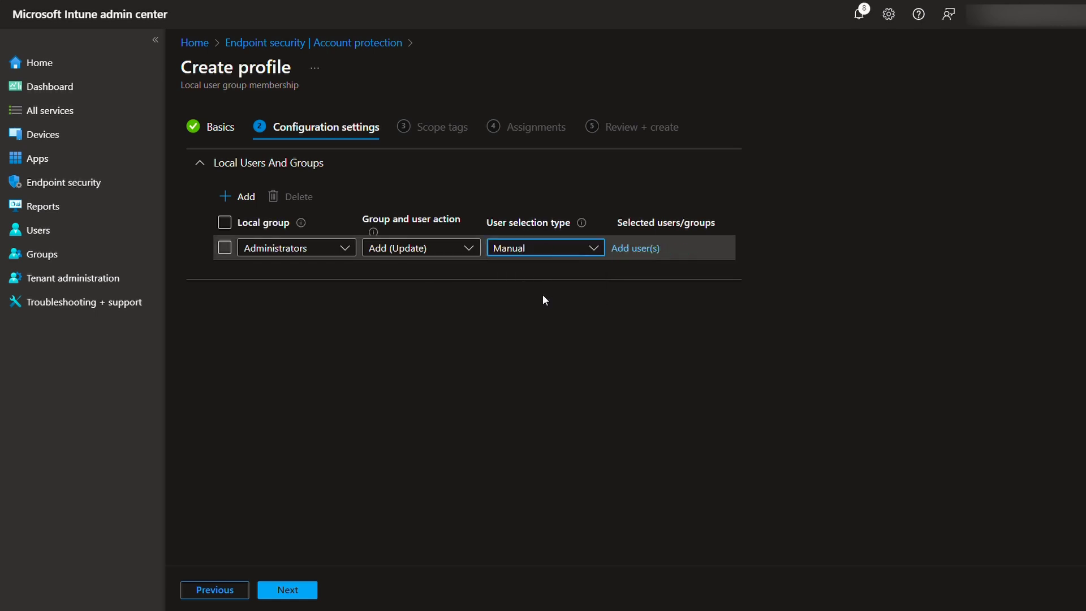
{"action": "left_click", "coordinate": [648, 251]}
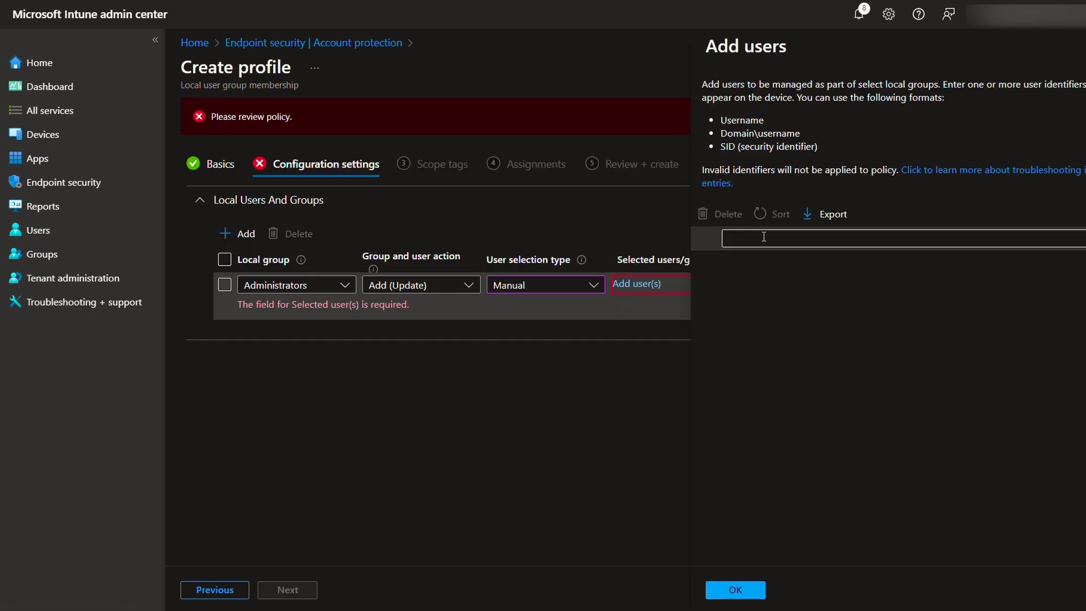
{"action": "left_click", "coordinate": [764, 236]}
{"action": "type", "text": "Charizard"}
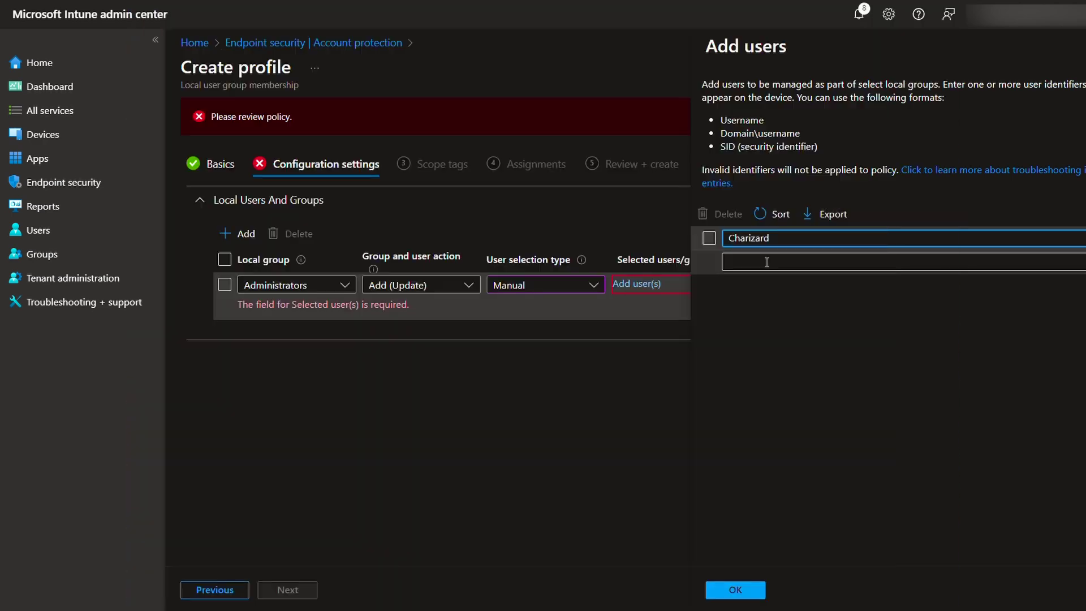
{"action": "left_click", "coordinate": [737, 591]}
- Include the Intune_LAPS TEST group in the local user group membership profile's assignments and continue to the final review
{"action": "left_click", "coordinate": [288, 589]}
{"action": "left_click", "coordinate": [287, 590]}
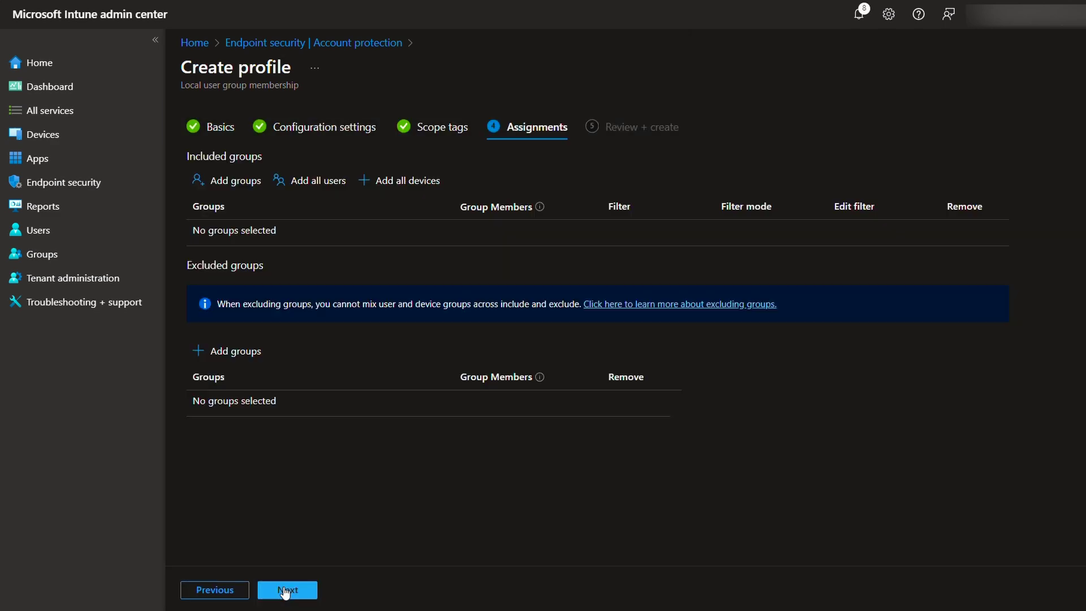
{"action": "left_click", "coordinate": [211, 179]}
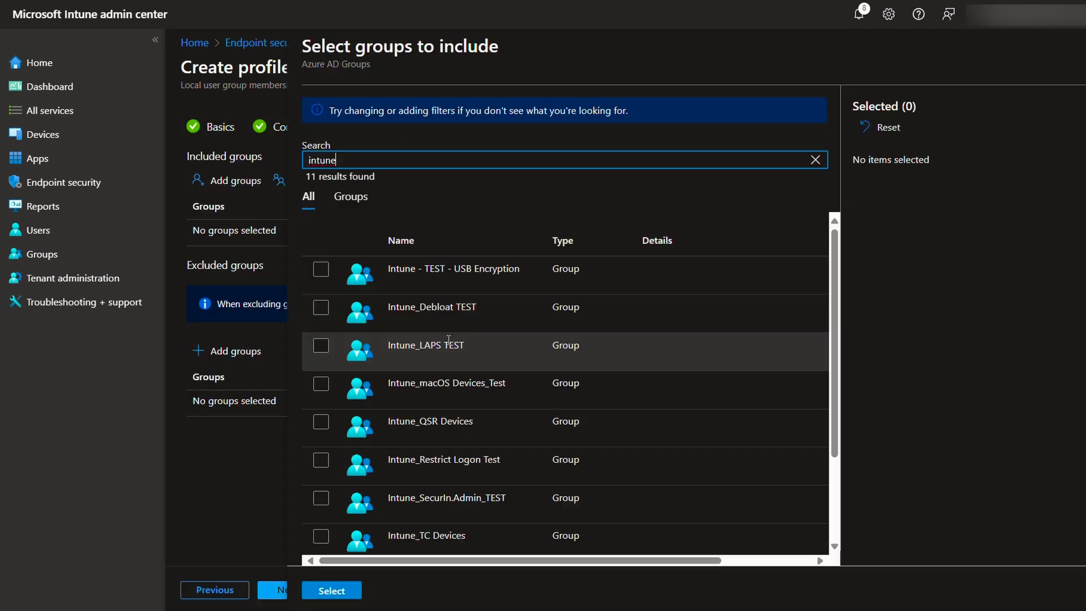
{"action": "left_click", "coordinate": [448, 346]}
{"action": "left_click", "coordinate": [321, 589]}
{"action": "left_click", "coordinate": [309, 591]}
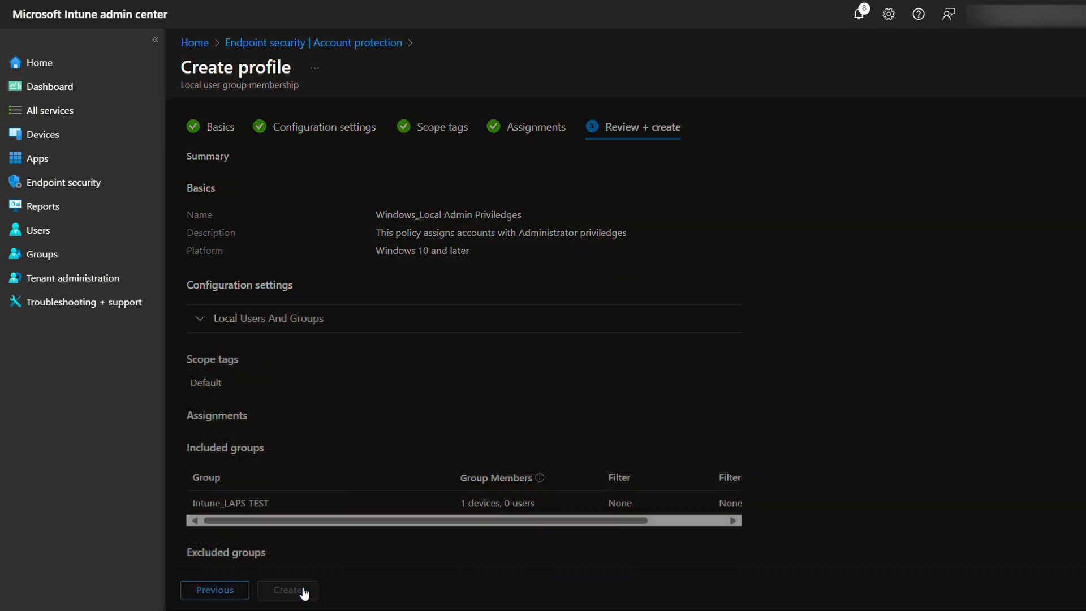